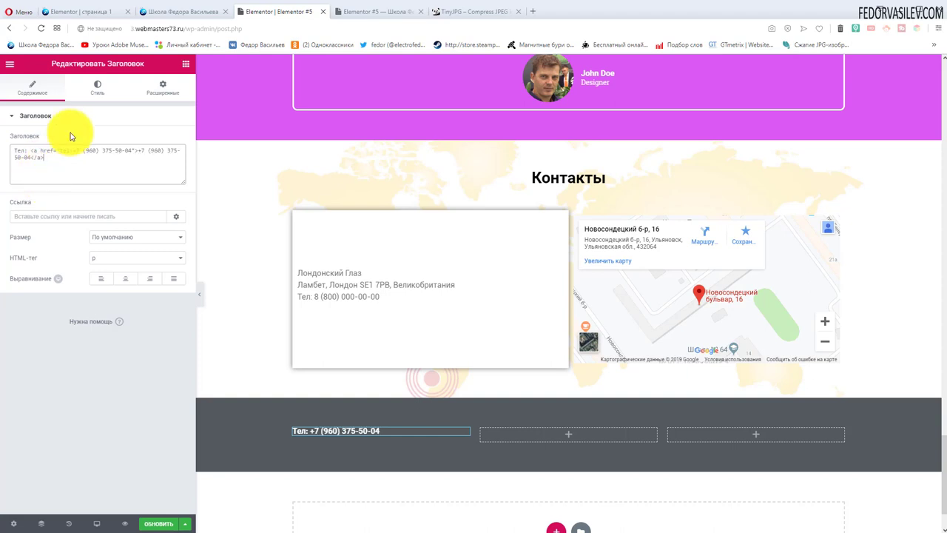
Step: Update the page and test the footer's phone link on the reloaded live page, declining the external application launch
left_click(28, 145)
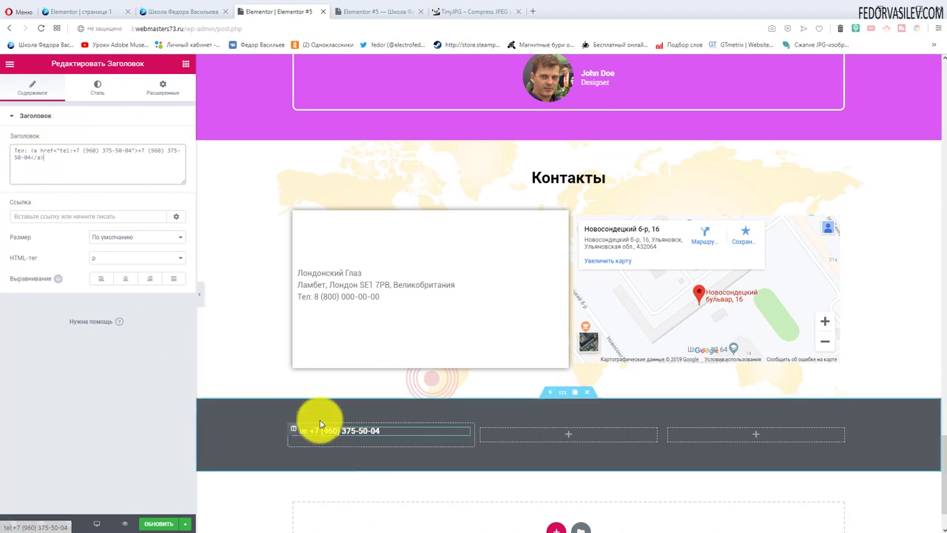
left_click(168, 524)
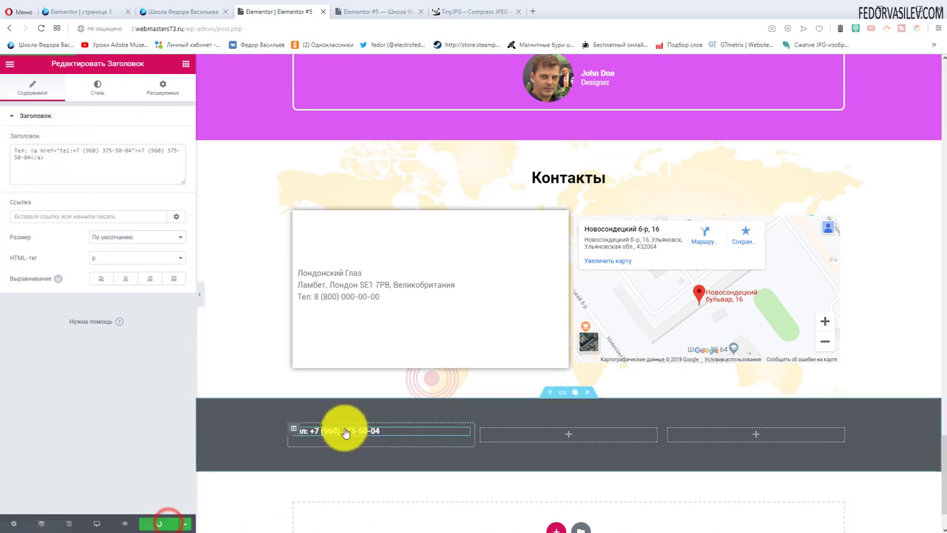
left_click(355, 20)
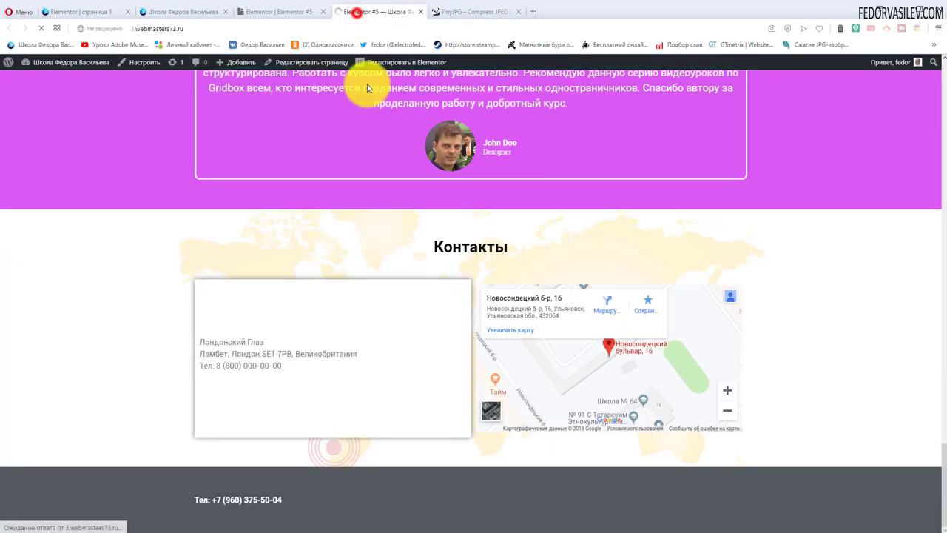
key("F5")
scroll(282, 446, "down", 5)
scroll(282, 446, "down", 20)
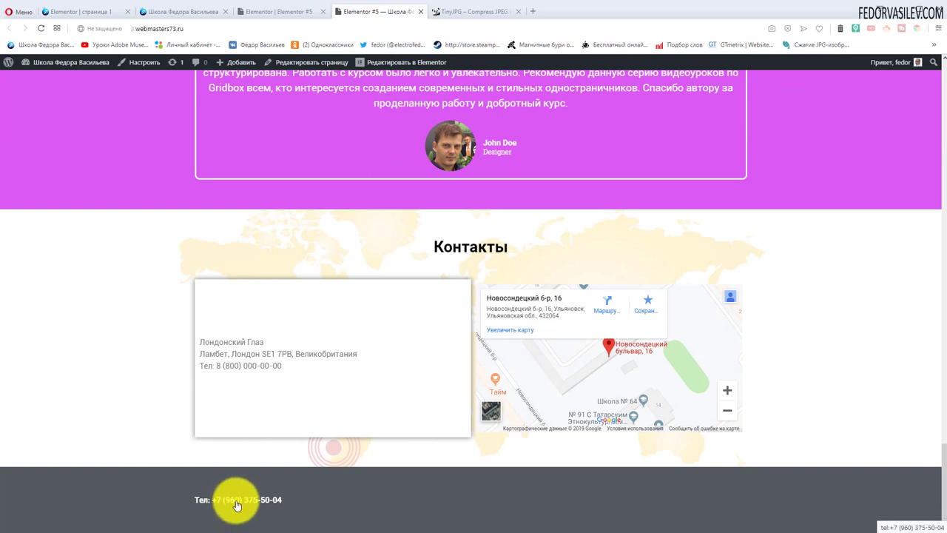
left_click(237, 506)
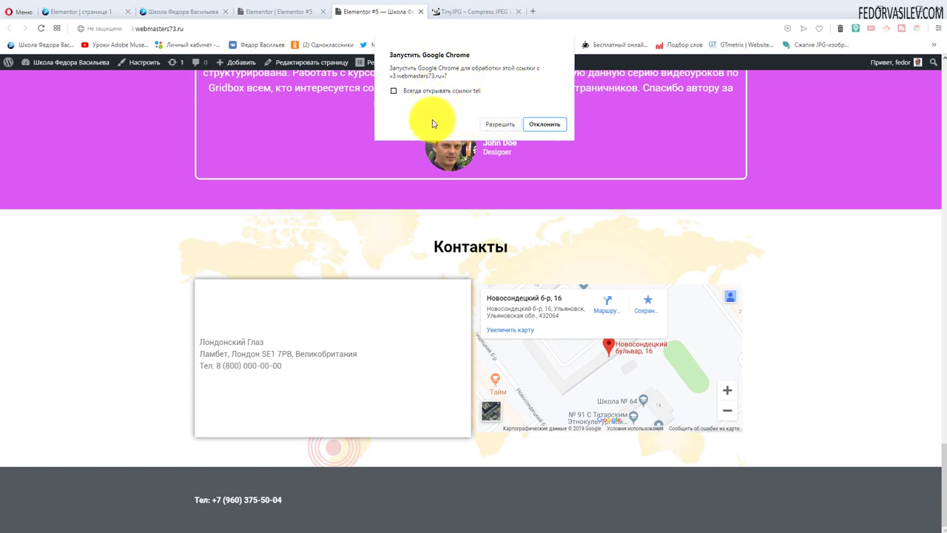
left_click(542, 123)
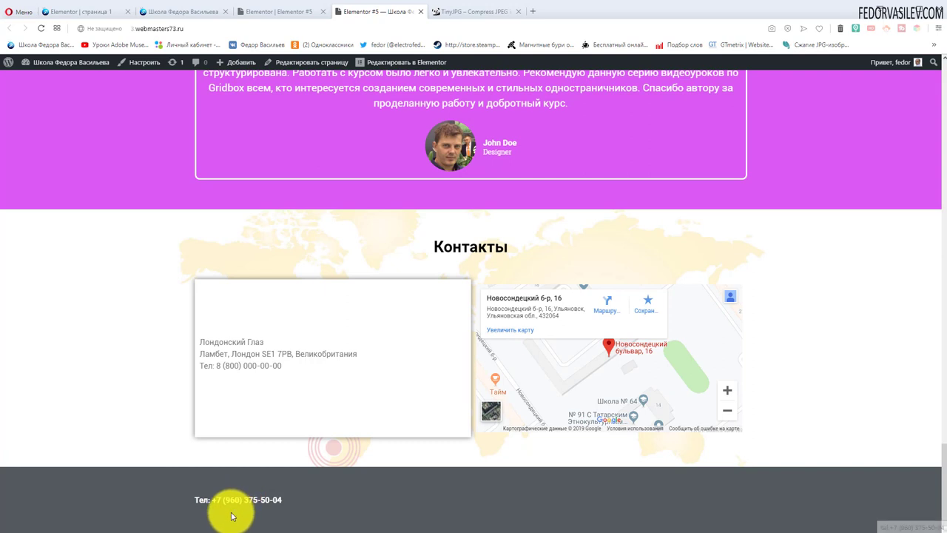
Step: Add a new line reading "Почта:" below the phone link in the footer heading's text
left_click(278, 12)
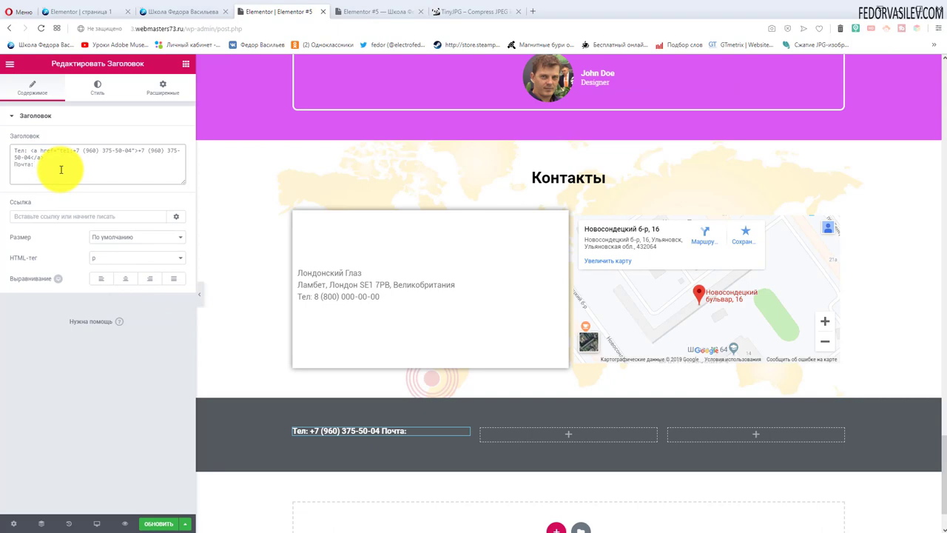
Step: Switch to Notepad and examine the parts of the prepared mailto link: the href attribute, the address, the visible text and the closing tag
key("alt+Tab")
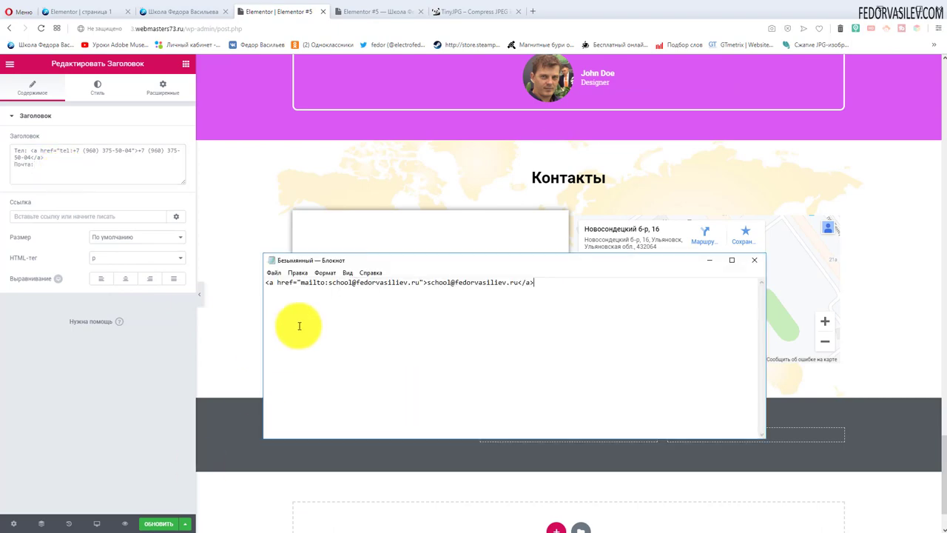
left_click_drag(265, 282, 297, 285)
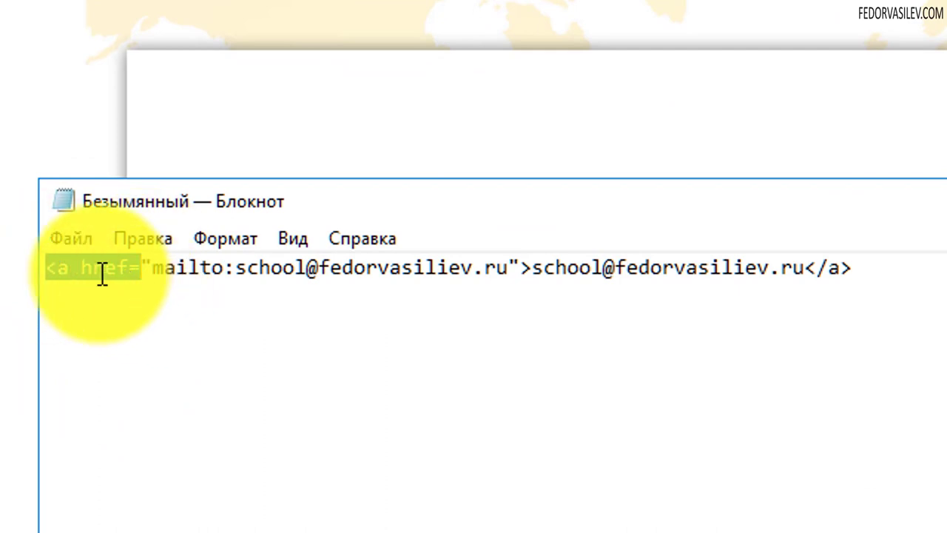
left_click(98, 273)
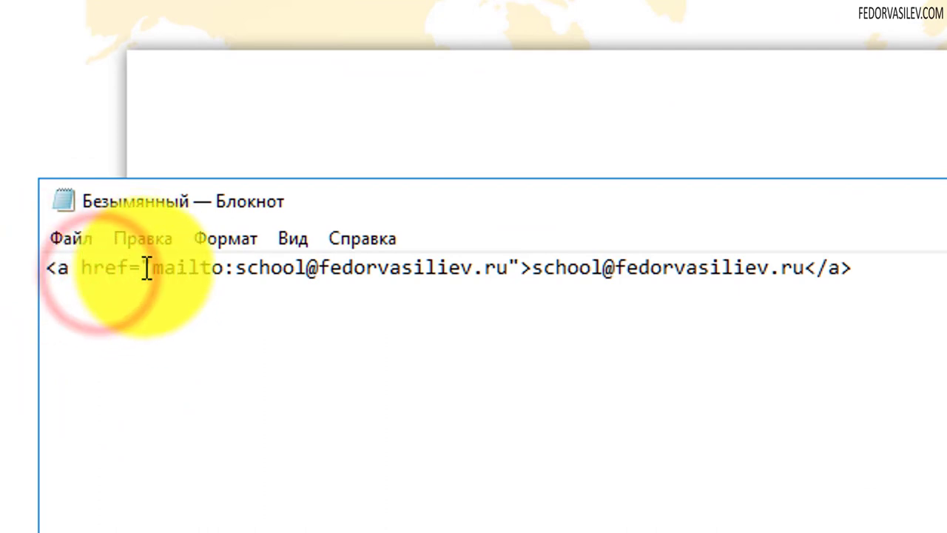
left_click_drag(153, 269, 508, 269)
left_click(199, 377)
left_click(240, 268)
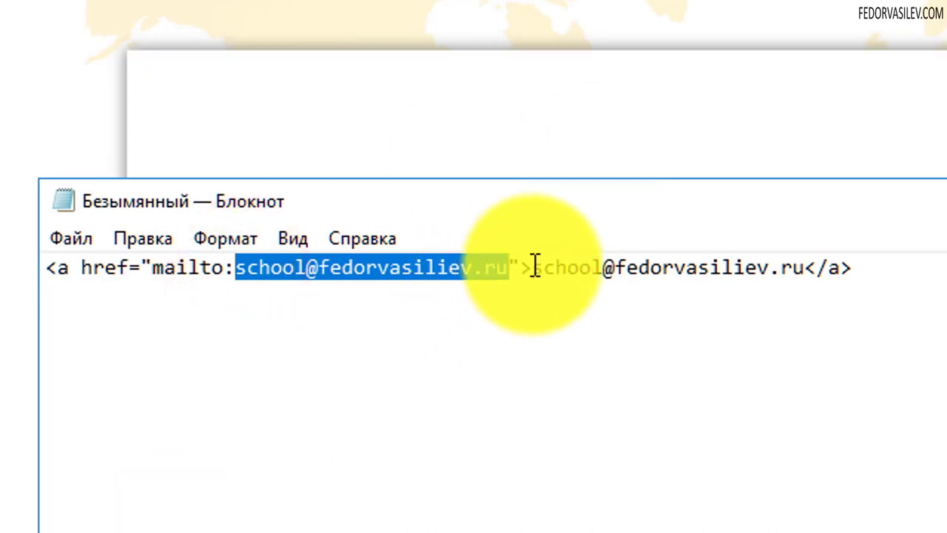
left_click_drag(532, 269, 793, 269)
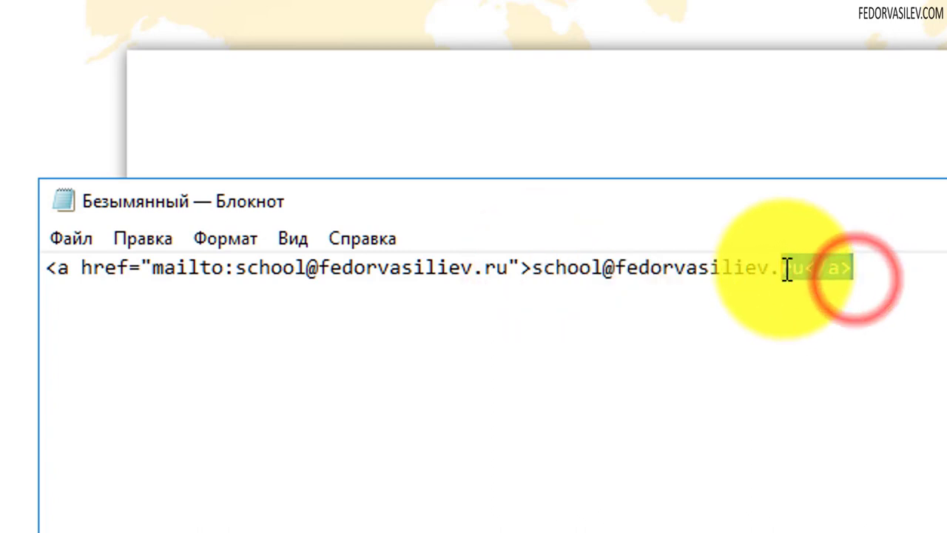
left_click(773, 451)
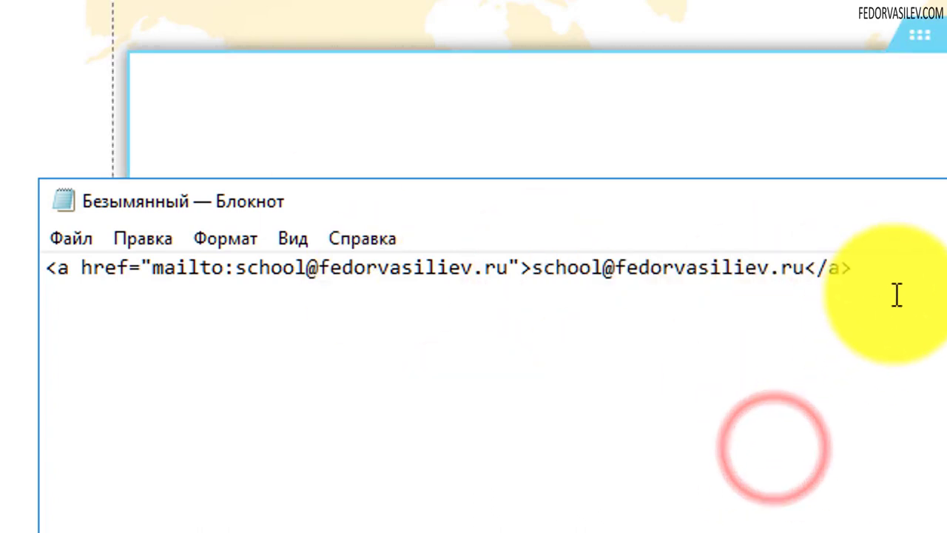
Step: Copy the whole mailto link from Notepad into the footer heading's text after "Почта:", separated by a space
left_click_drag(913, 271, 72, 267)
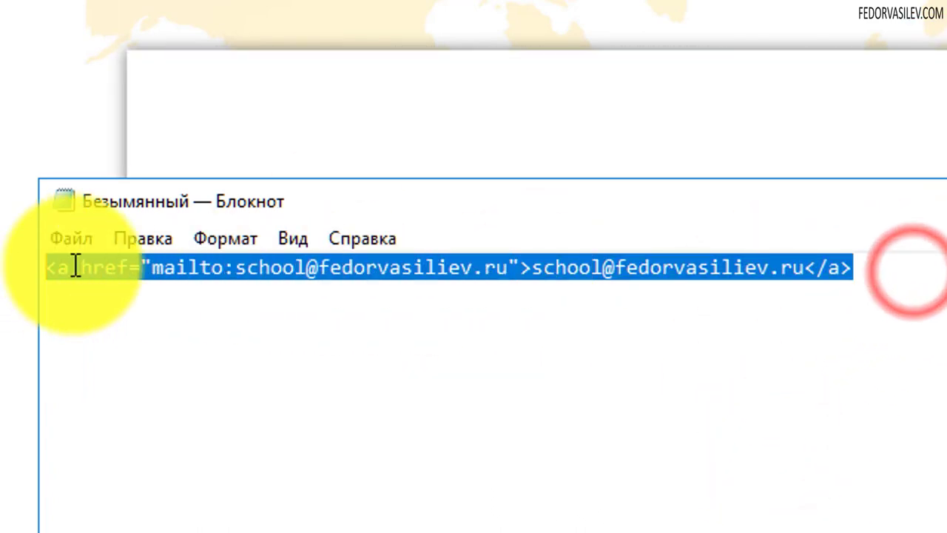
right_click(72, 268)
left_click(118, 361)
left_click(46, 170)
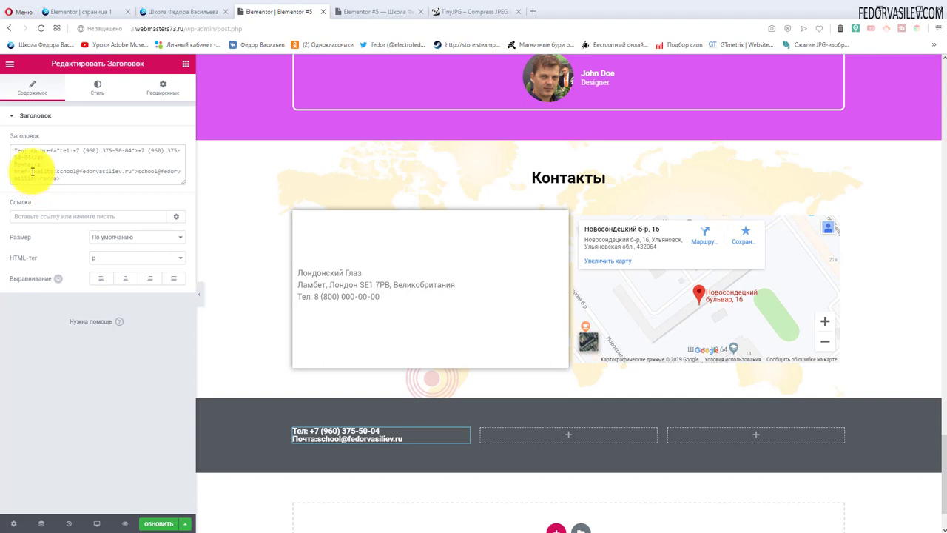
left_click(35, 163)
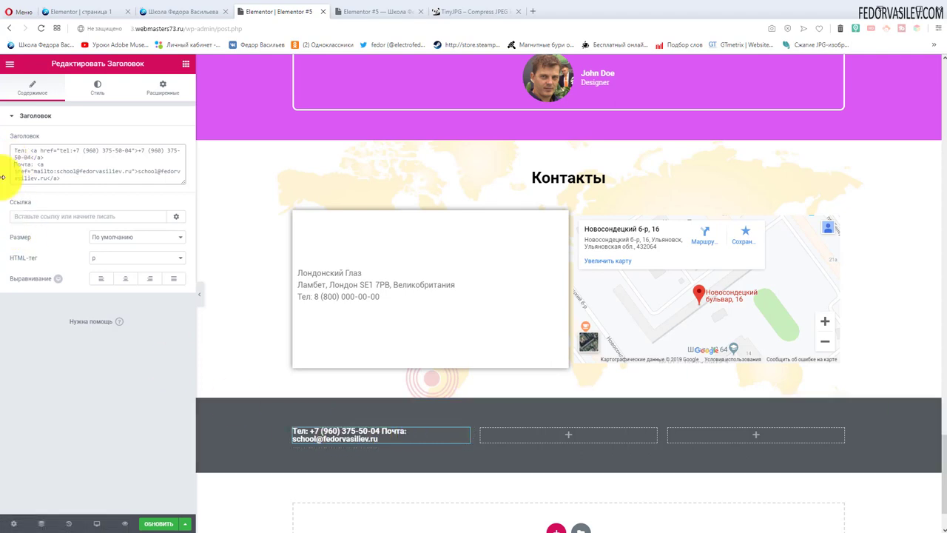
Step: Insert a <br> tag after the phone link's closing tag in the footer heading's text
triple_click(38, 155)
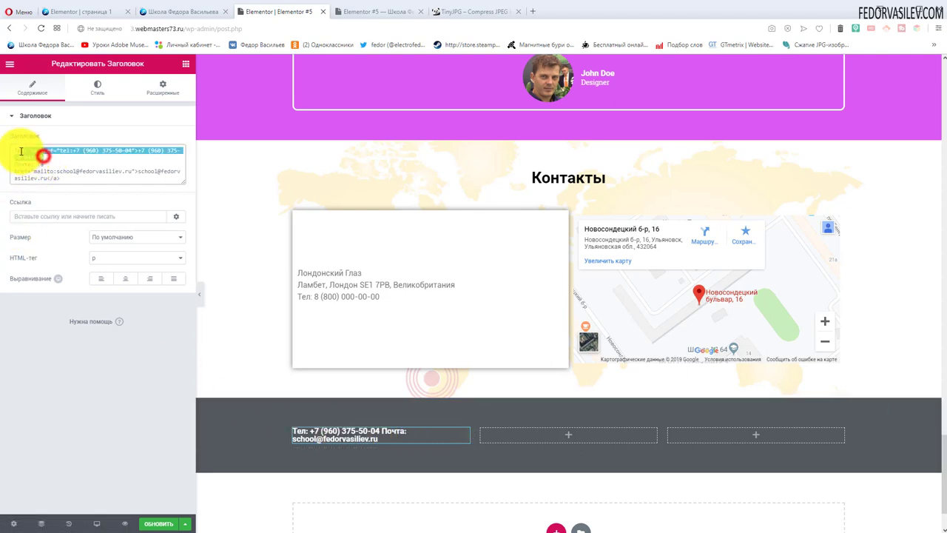
left_click(37, 157)
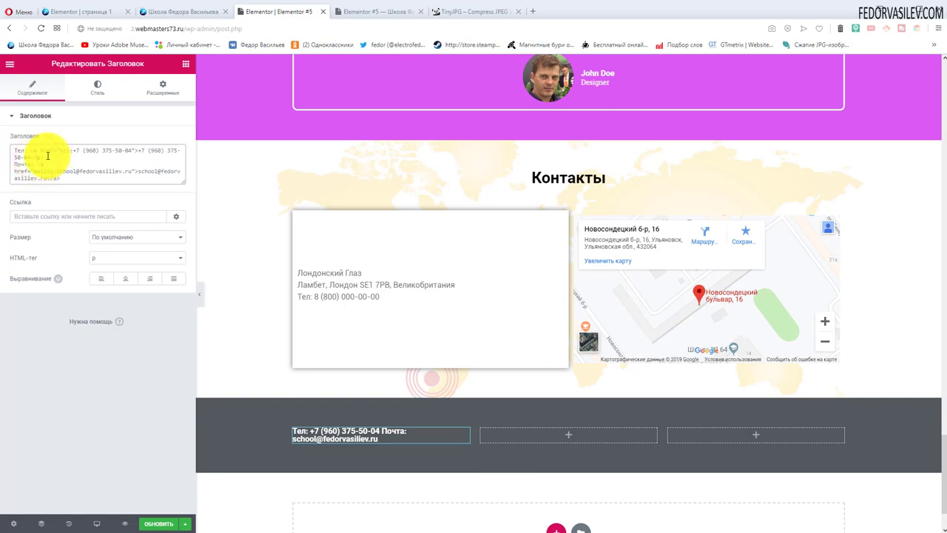
left_click(46, 154)
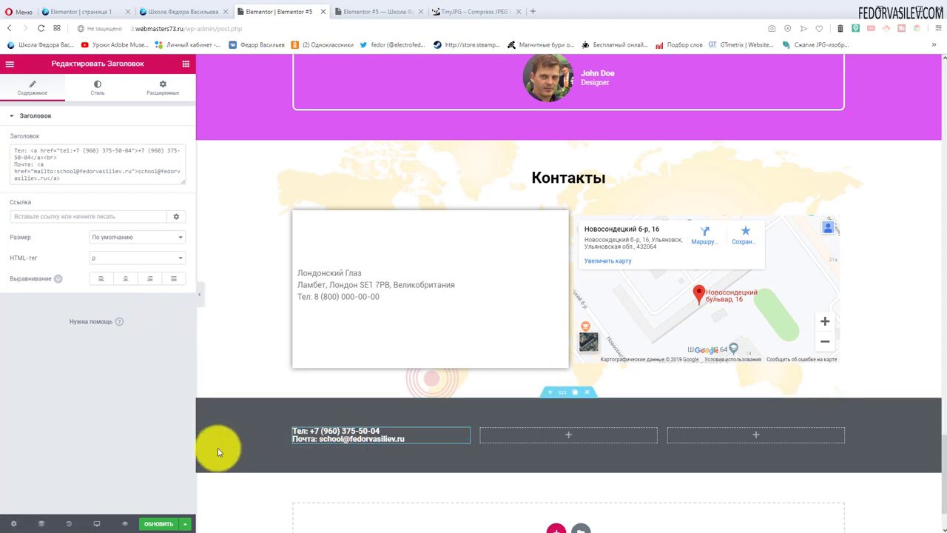
Step: Set the line height of the footer contact heading's typography to 1.9 em
left_click(97, 89)
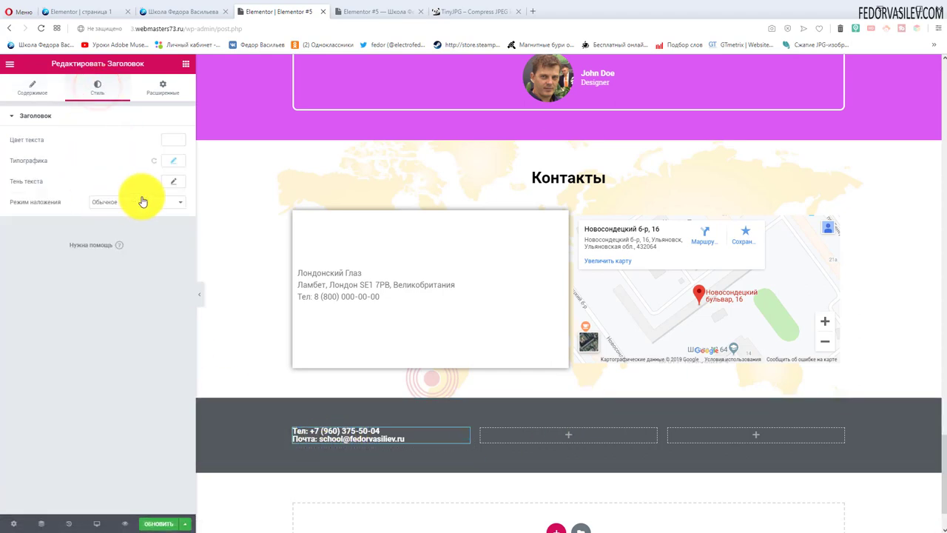
left_click(174, 162)
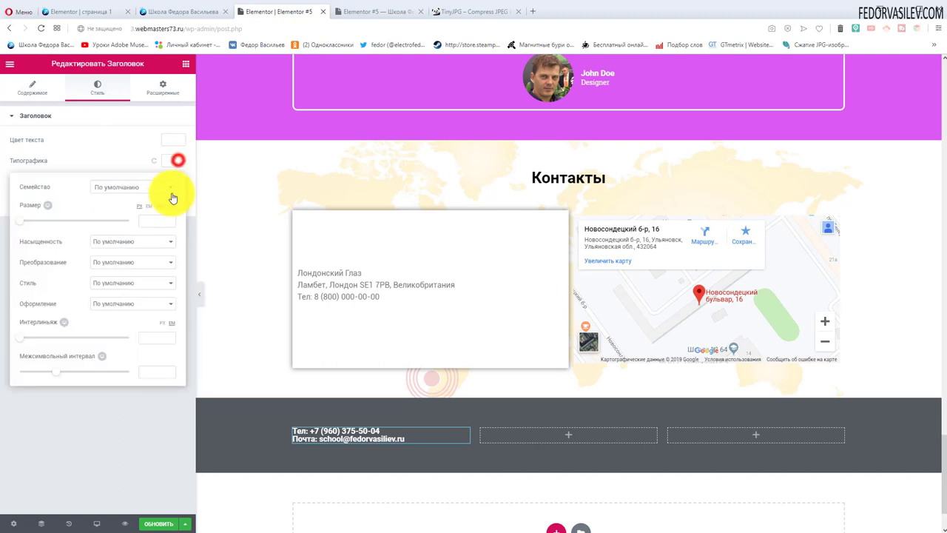
left_click_drag(22, 343, 42, 351)
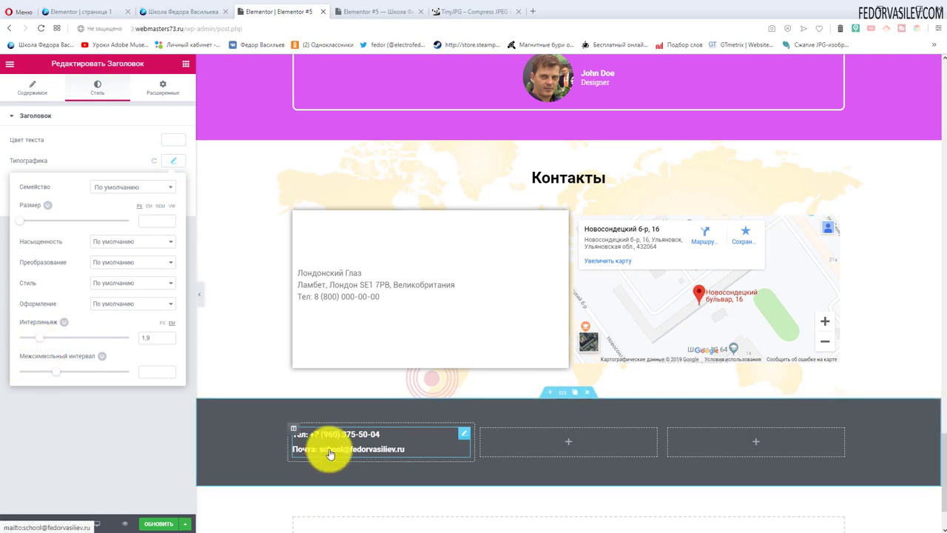
Step: Update the page and test the footer's e-mail link on the live page, returning from the mail composer
left_click(164, 523)
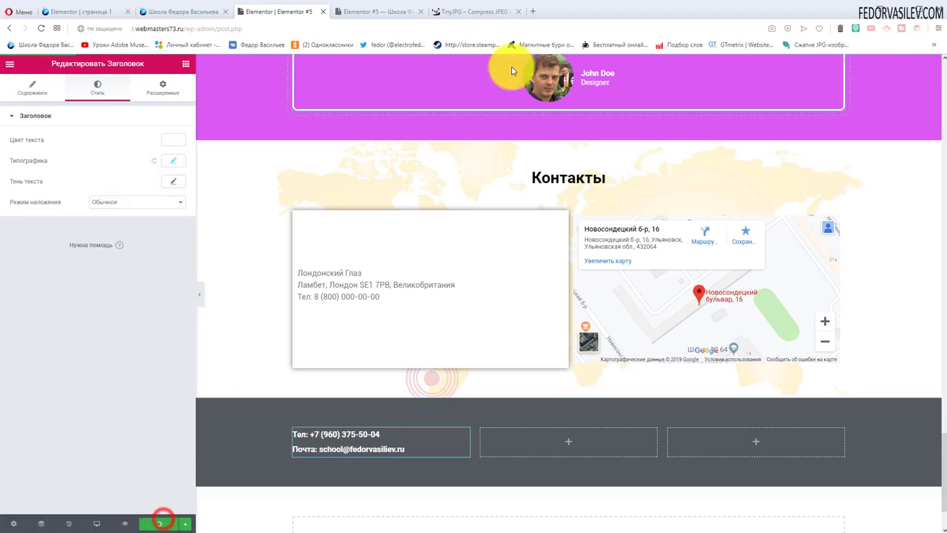
left_click(384, 11)
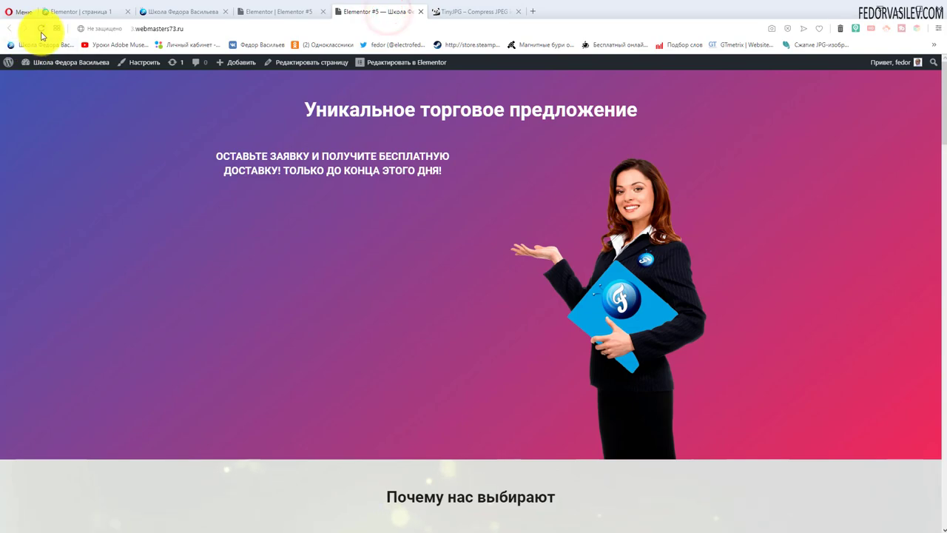
scroll(397, 195, "down", 20)
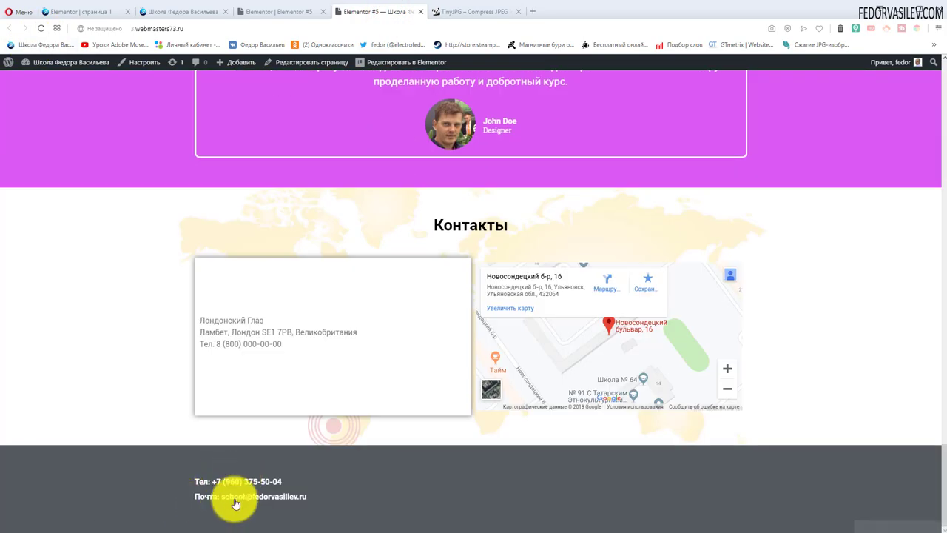
left_click(238, 501)
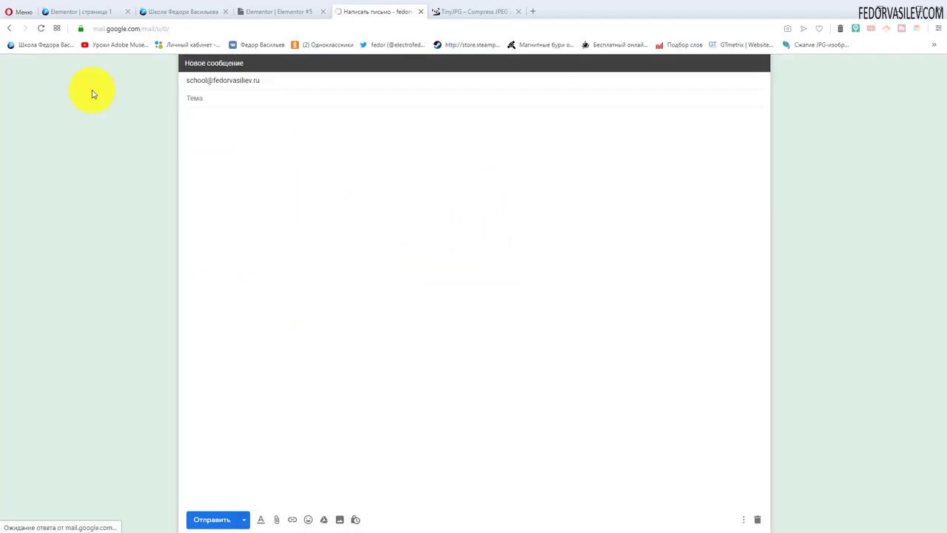
left_click(7, 30)
Step: Return to the Elementor editor and center-align the footer's phone and e-mail heading
left_click(279, 11)
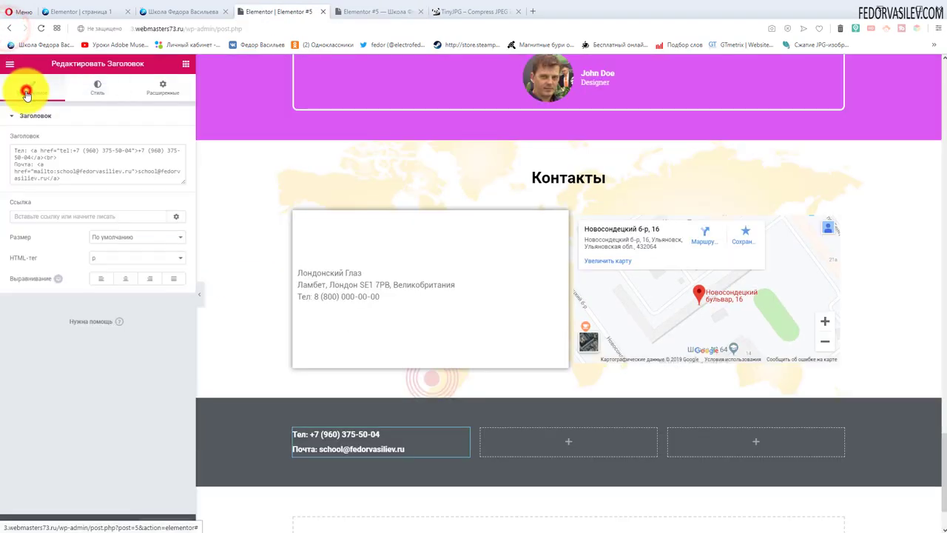
left_click(129, 278)
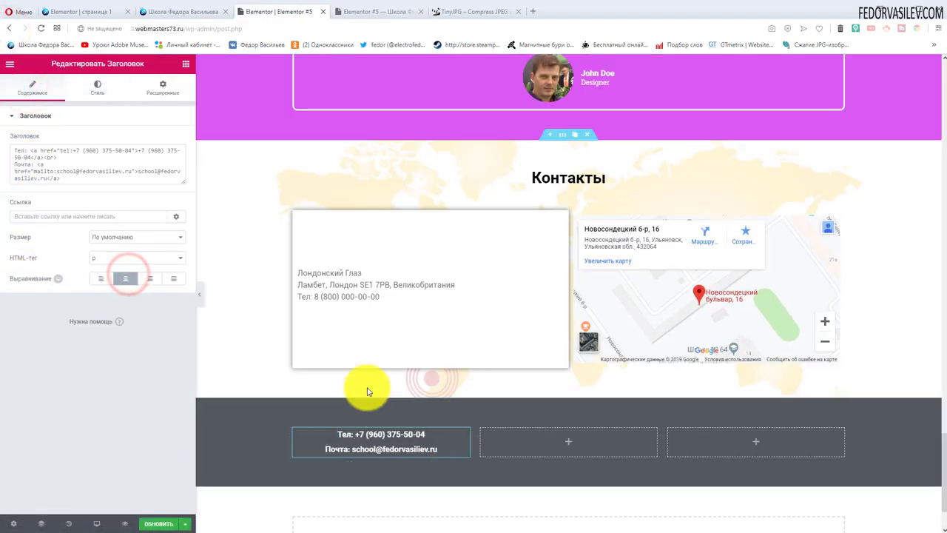
Step: Add a Heading widget to the footer's middle column and paste the school's copyright notice ending in "все права защищены. 2014-2019"
left_click(11, 66)
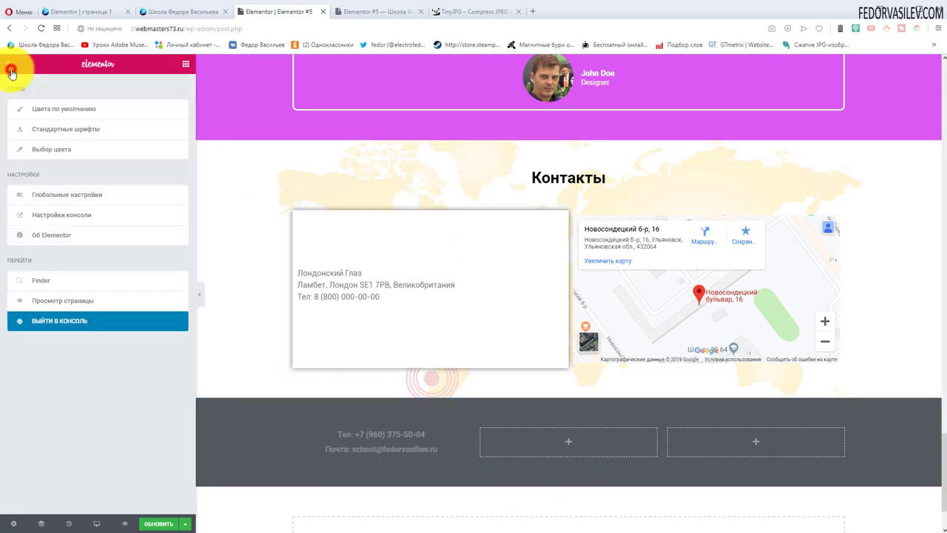
left_click(11, 69)
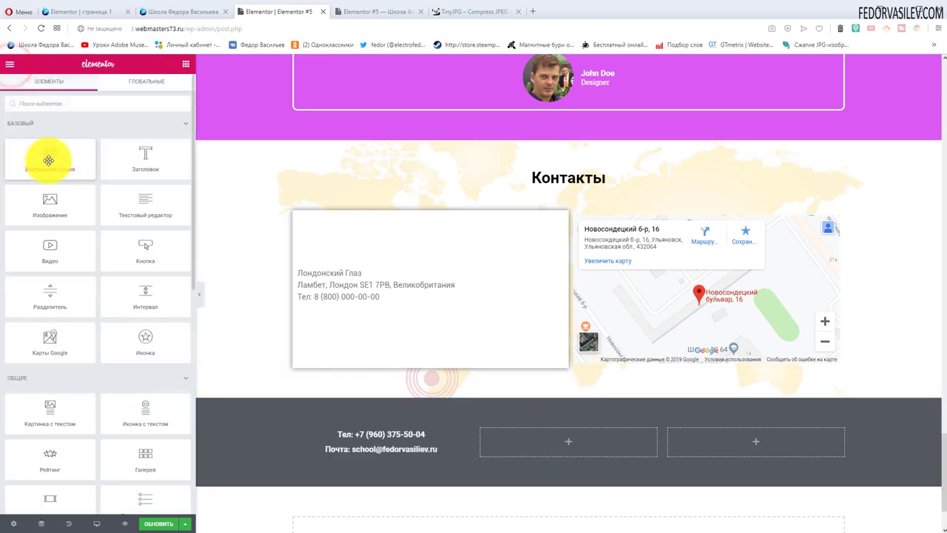
left_click_drag(141, 161, 554, 444)
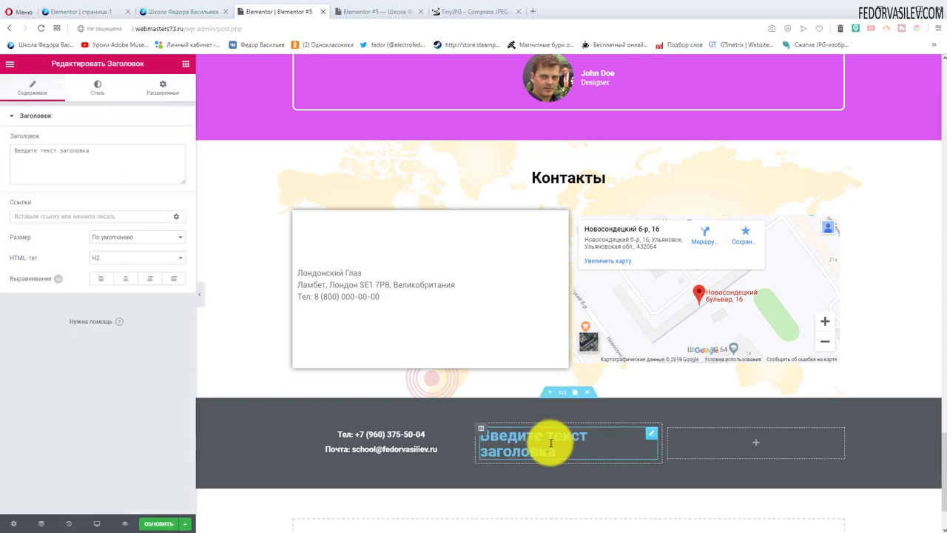
left_click(116, 163)
key("ctrl+v")
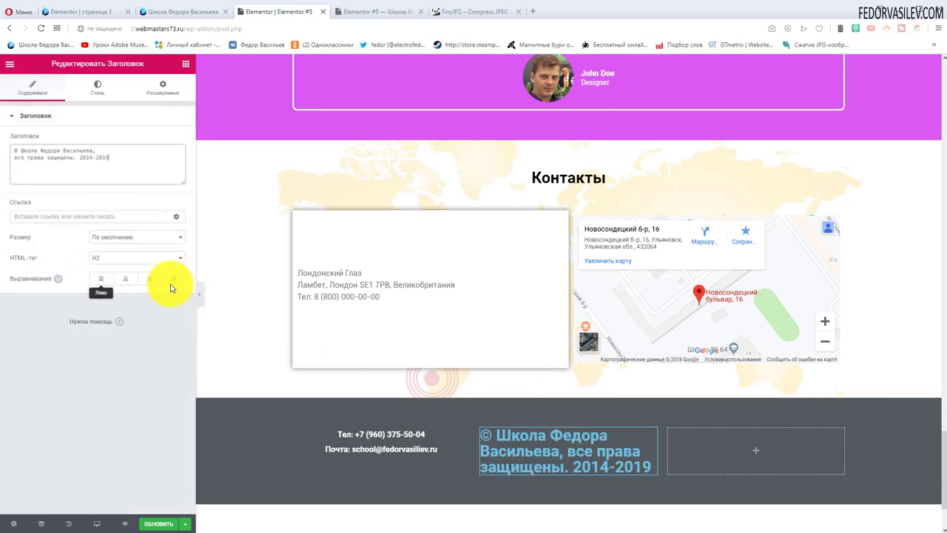
Step: Set the copyright heading's HTML tag to p and center-align its text
left_click(127, 255)
left_click(101, 325)
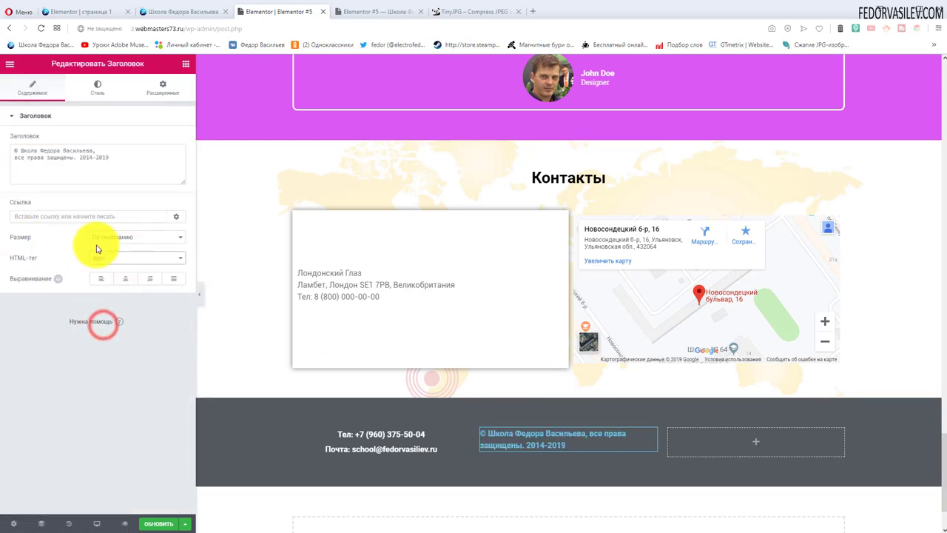
left_click(101, 257)
left_click(106, 327)
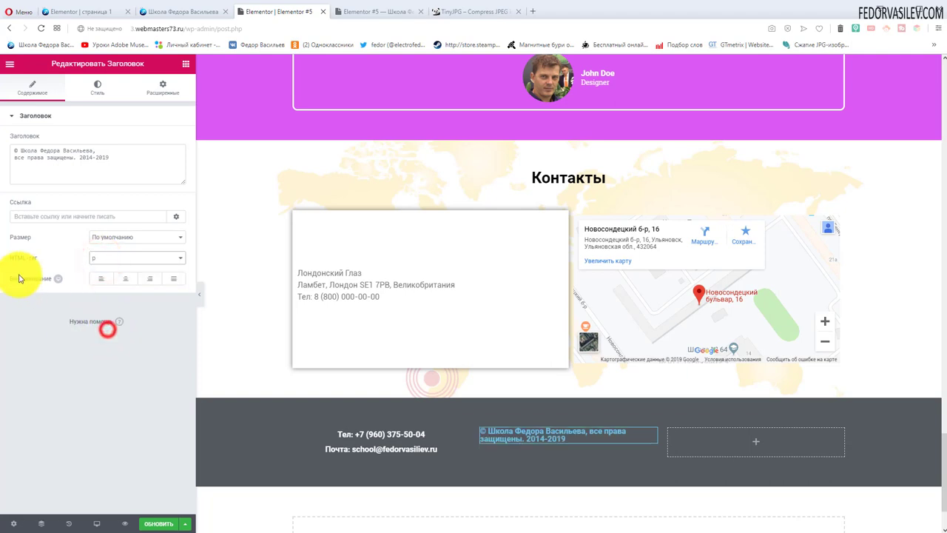
left_click(126, 278)
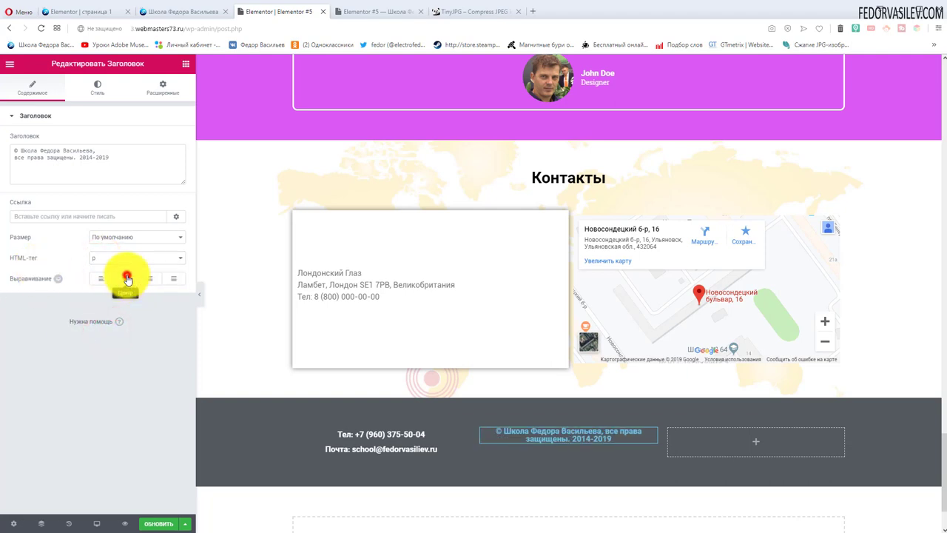
Step: Set the copyright heading's text color to white
left_click(97, 86)
left_click(173, 140)
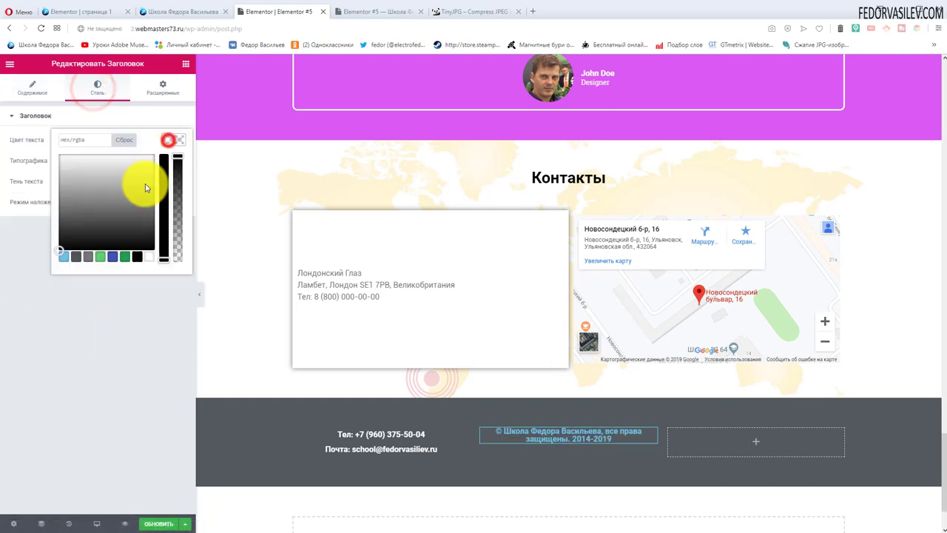
left_click(148, 256)
left_click(94, 319)
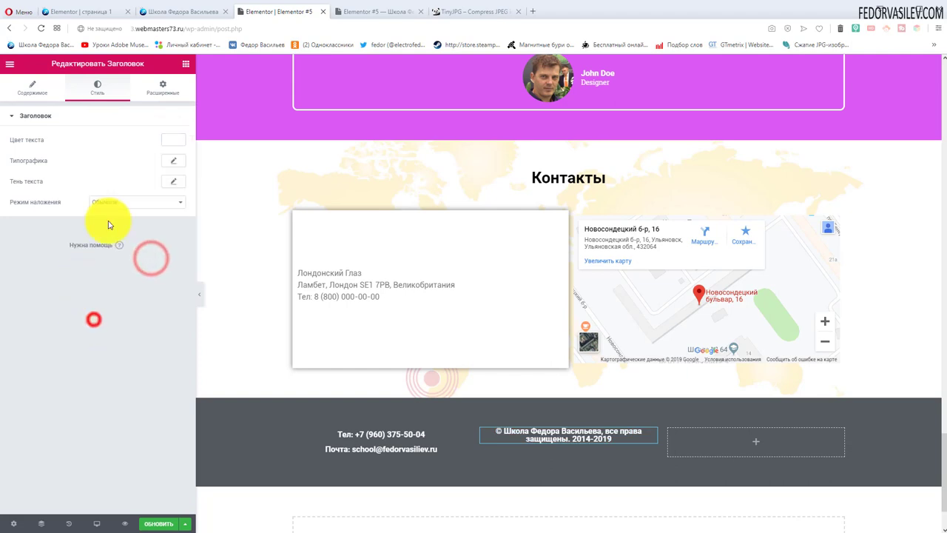
Step: Set the copyright heading's line height to 1.9 em in its typography settings
left_click(173, 160)
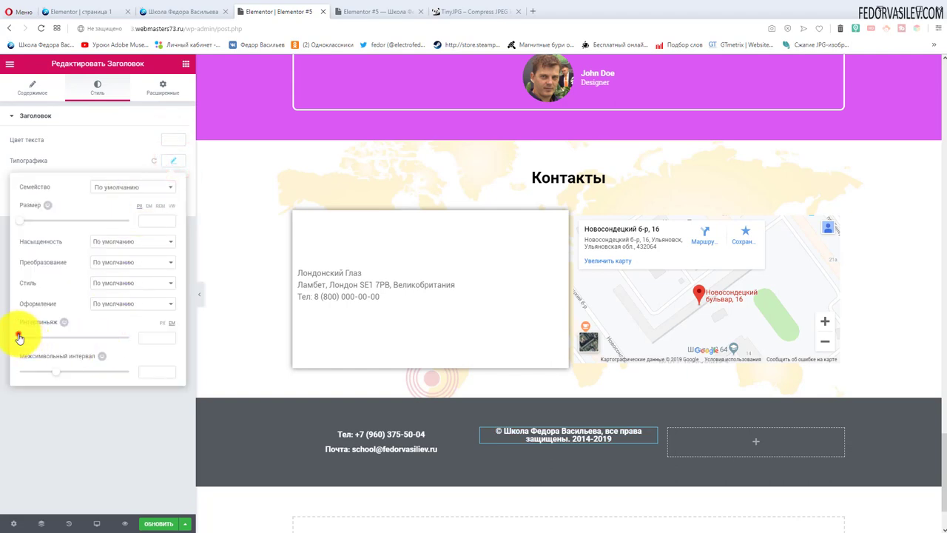
left_click_drag(19, 337, 35, 353)
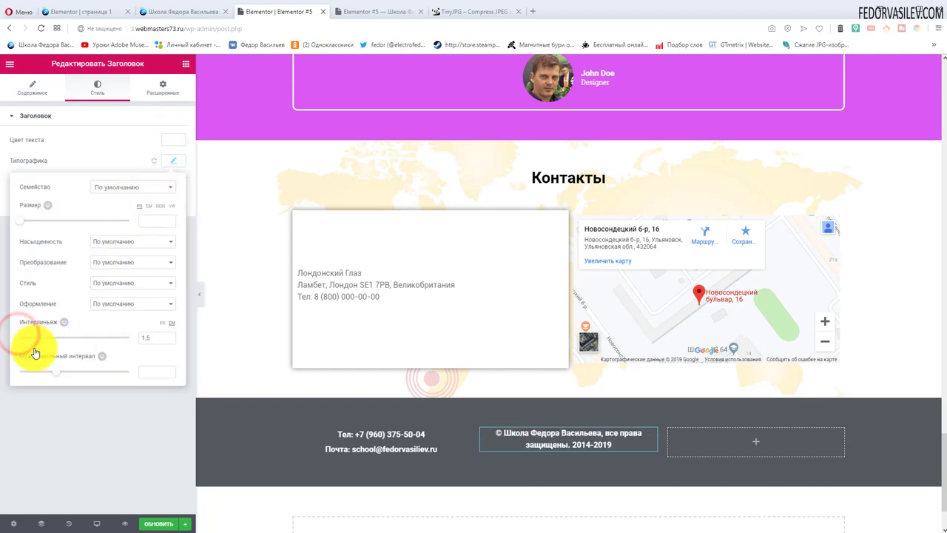
left_click(169, 337)
left_click(169, 337)
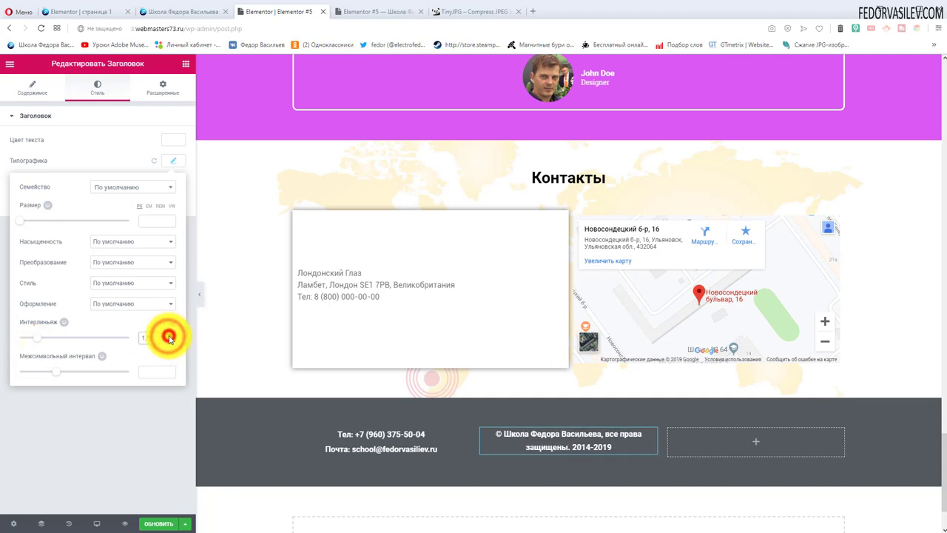
left_click(170, 337)
left_click(170, 336)
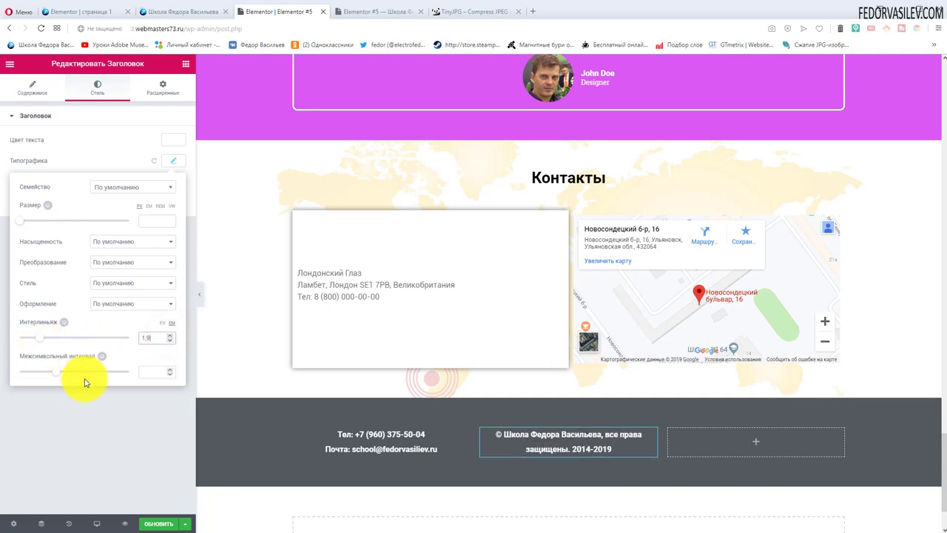
Step: Break the copyright heading after its first line with <br> and set its font family to Roboto Condensed
left_click(627, 438)
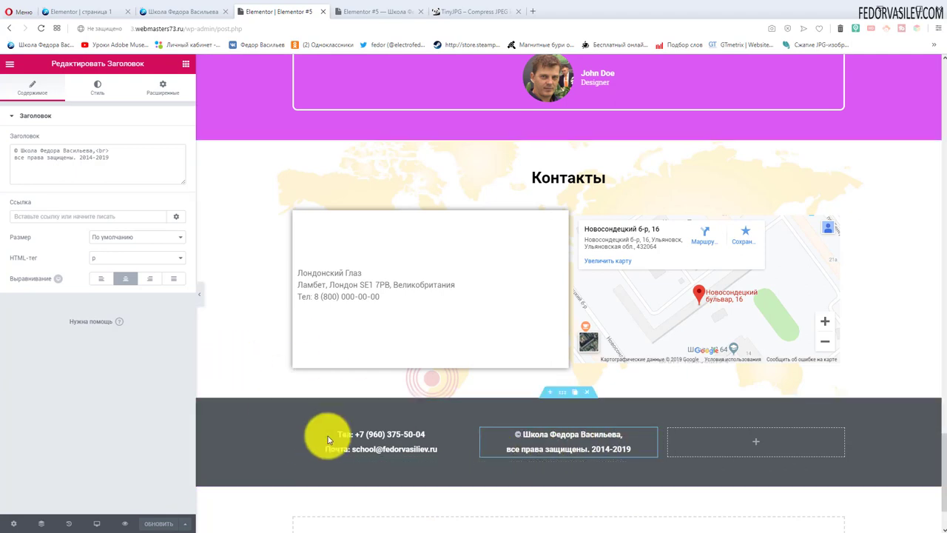
left_click(98, 92)
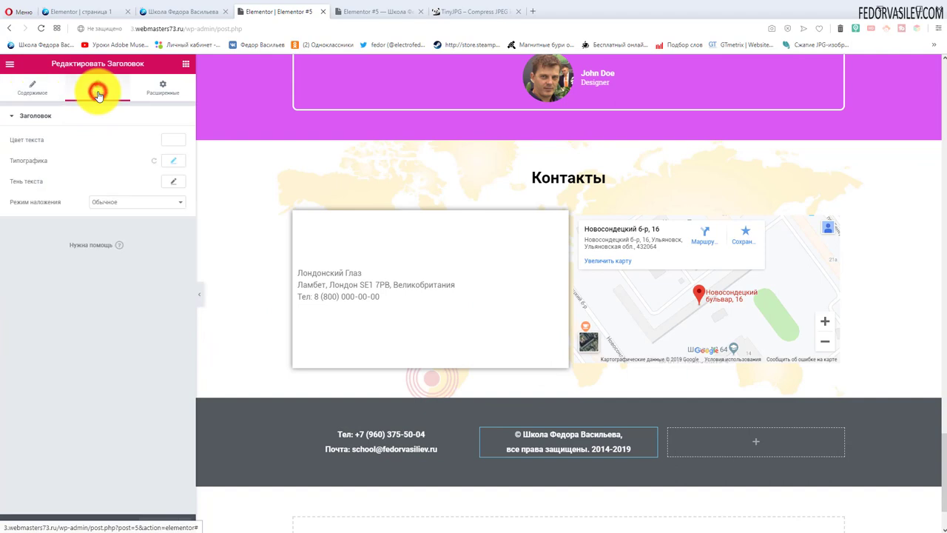
left_click(166, 167)
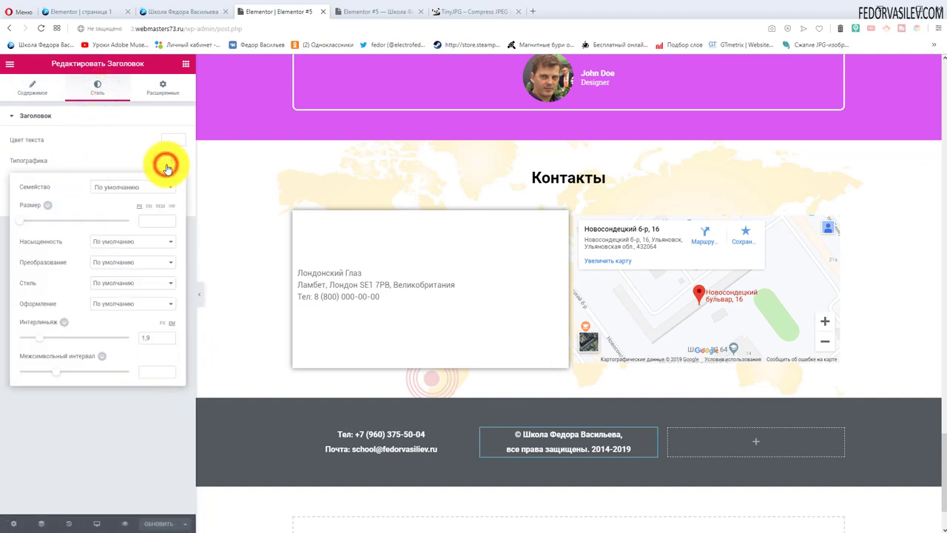
left_click(106, 188)
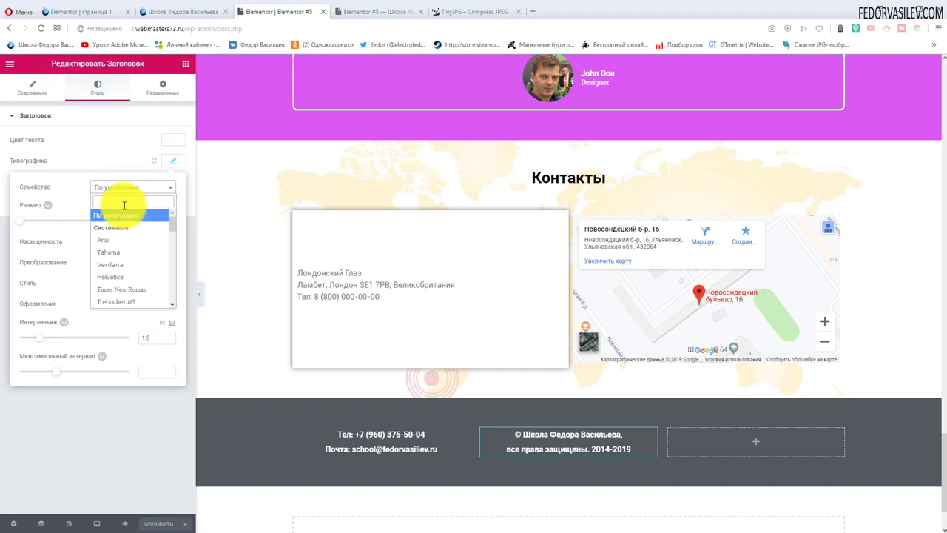
left_click(129, 240)
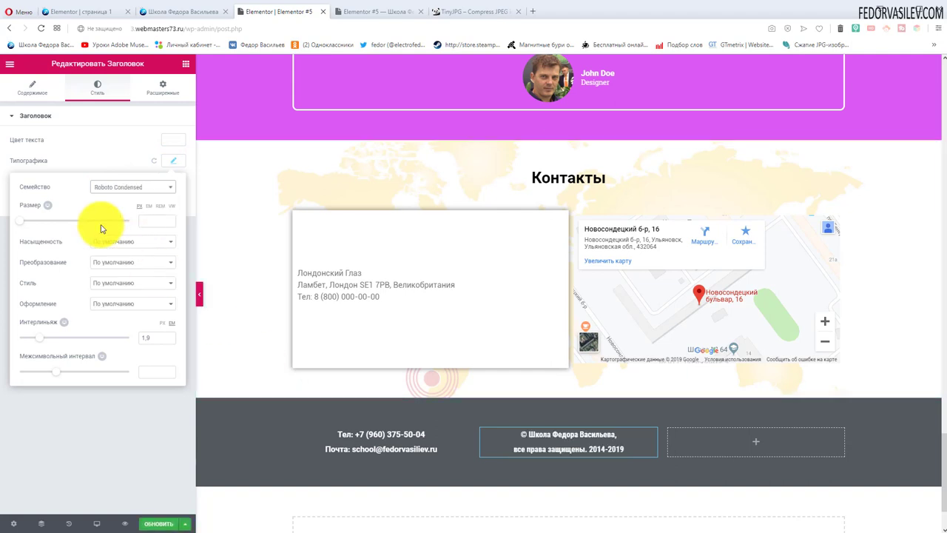
Step: Try the Roboto Mono and Roboto Slab fonts on the copyright heading and return it to Roboto Condensed
left_click(124, 196)
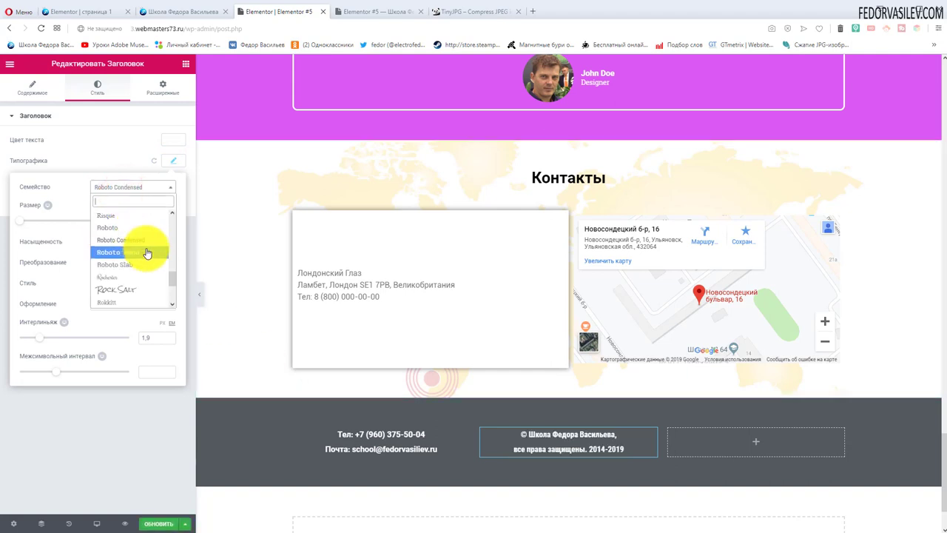
left_click(147, 253)
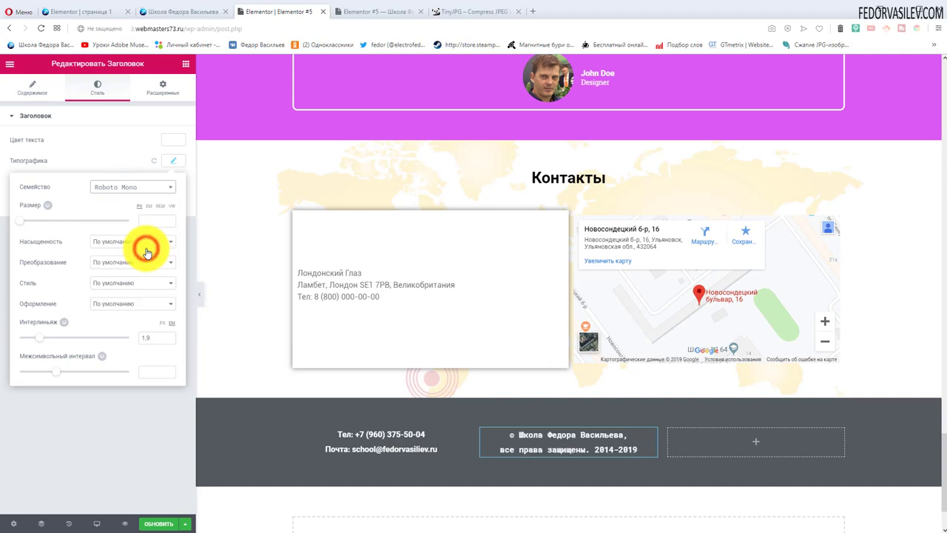
left_click(133, 188)
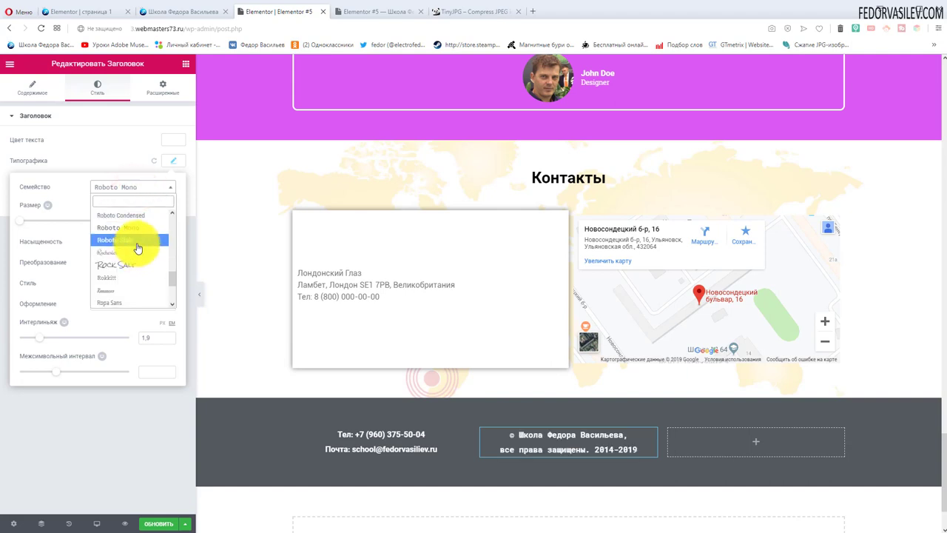
left_click(137, 248)
left_click(136, 192)
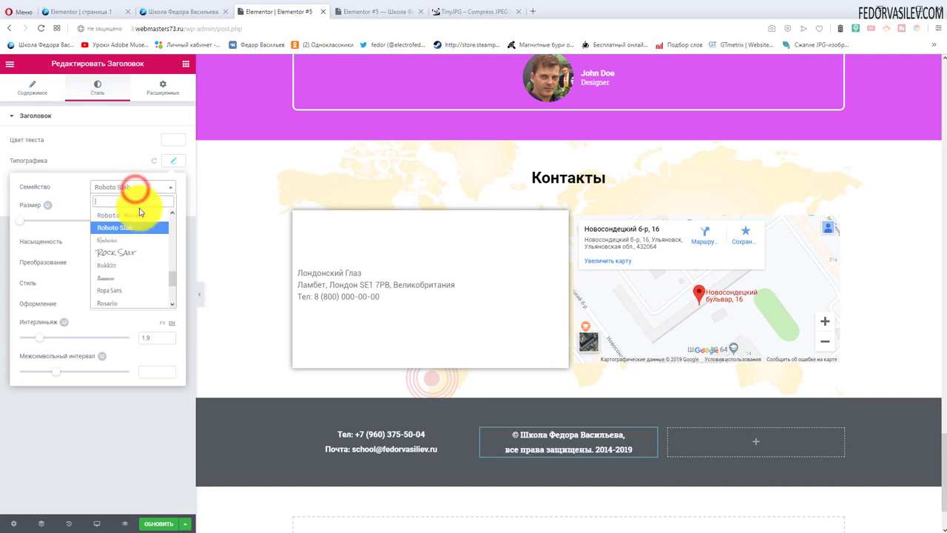
left_click(122, 224)
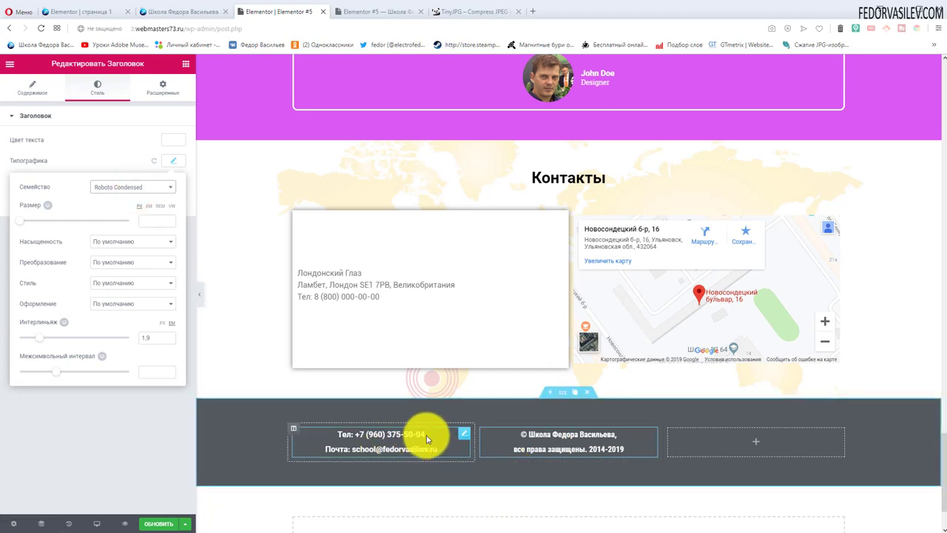
Step: Set the footer's phone and e-mail heading to the Roboto Condensed font and update the page
left_click(461, 435)
left_click(93, 89)
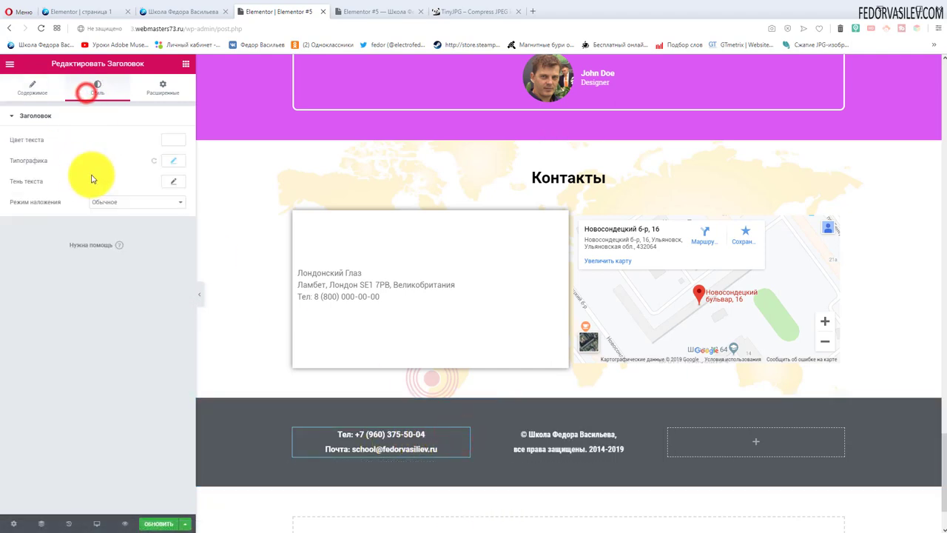
left_click(173, 161)
left_click(135, 187)
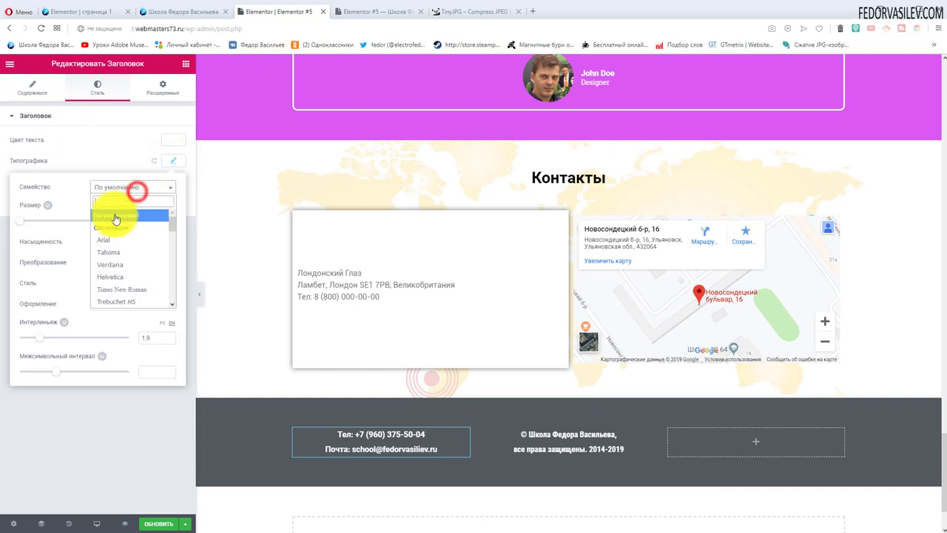
left_click(125, 216)
left_click(144, 449)
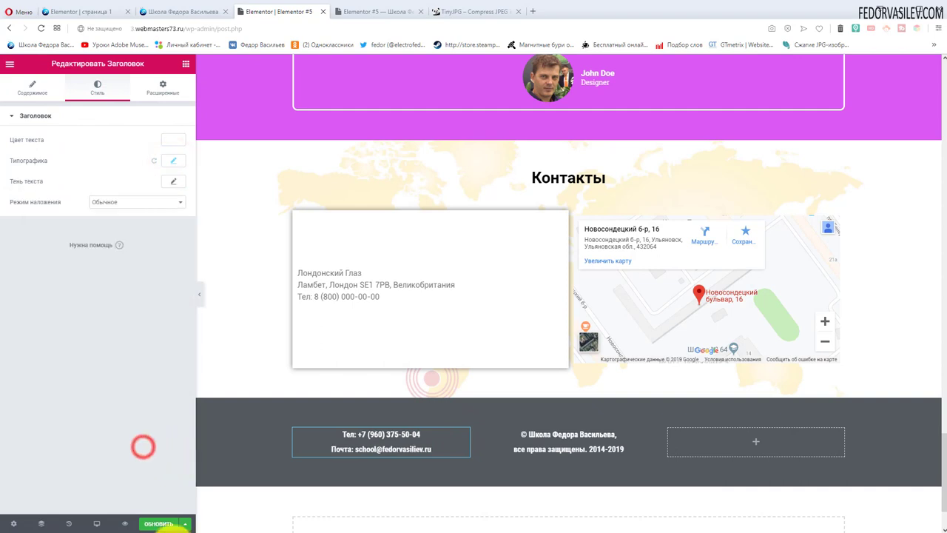
left_click(159, 524)
Step: Check the reference site's footer and add a Heading widget reading "Мы в соц. сетях" to the third footer column
key("ctrl+Tab")
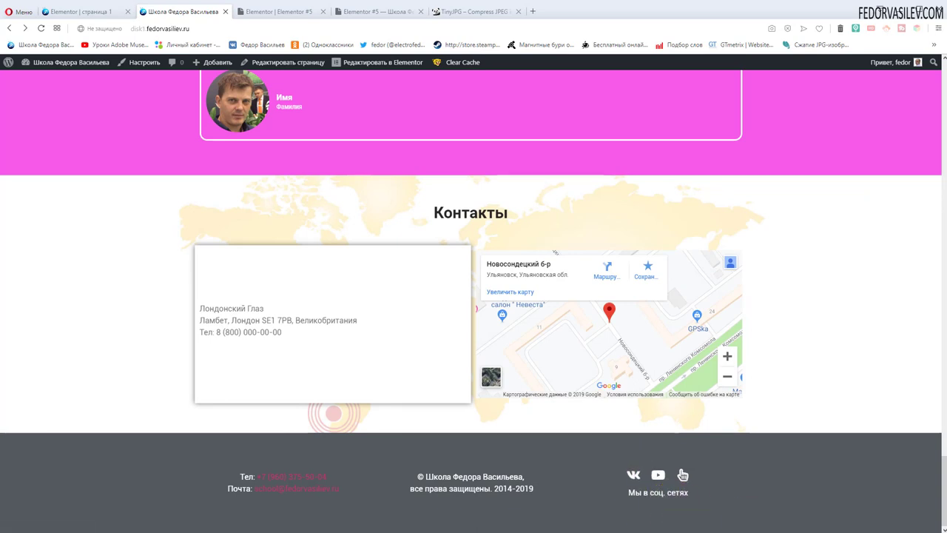
key("ctrl+Tab")
left_click_drag(695, 441, 670, 462)
key("ctrl+a")
type("Мы в соц. сетях")
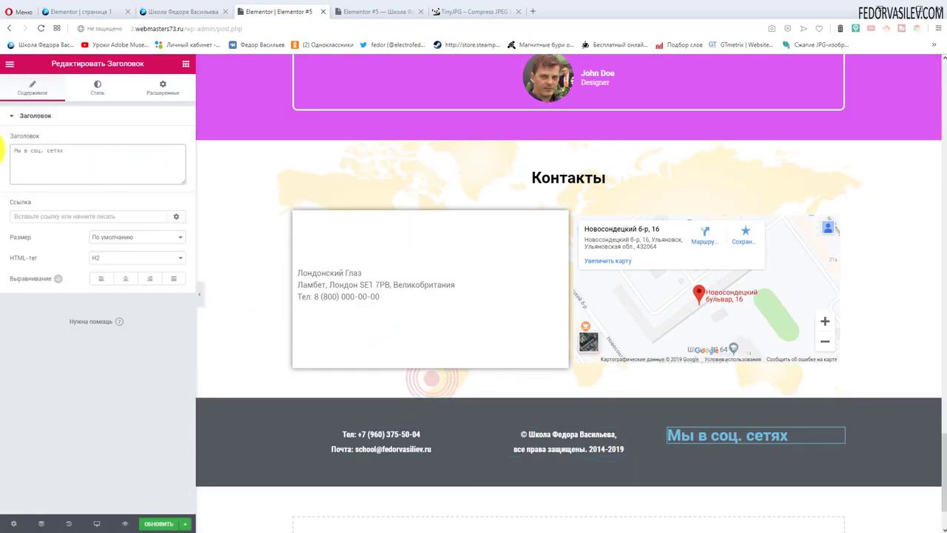
Step: Set the "Мы в соц. сетях" heading's HTML tag to p and center-align its text
left_click(101, 257)
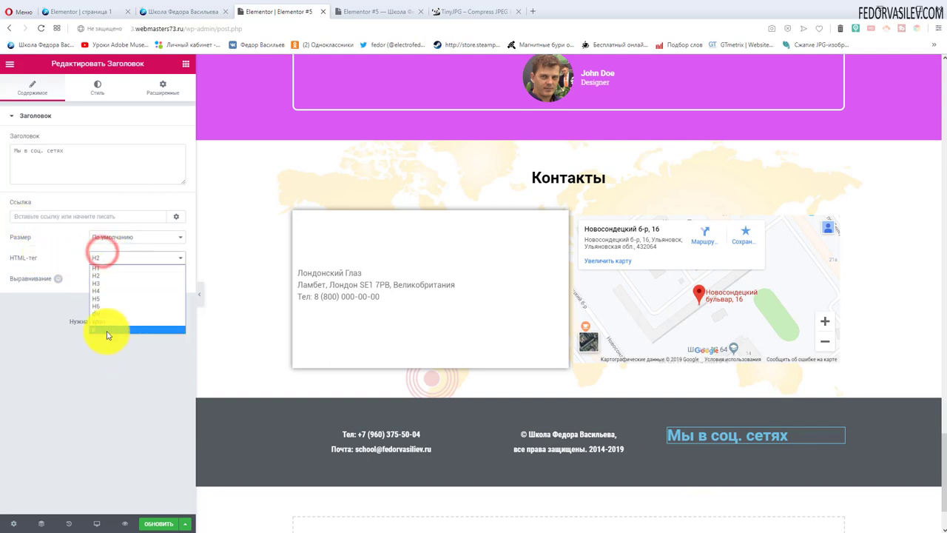
left_click(105, 330)
left_click(126, 278)
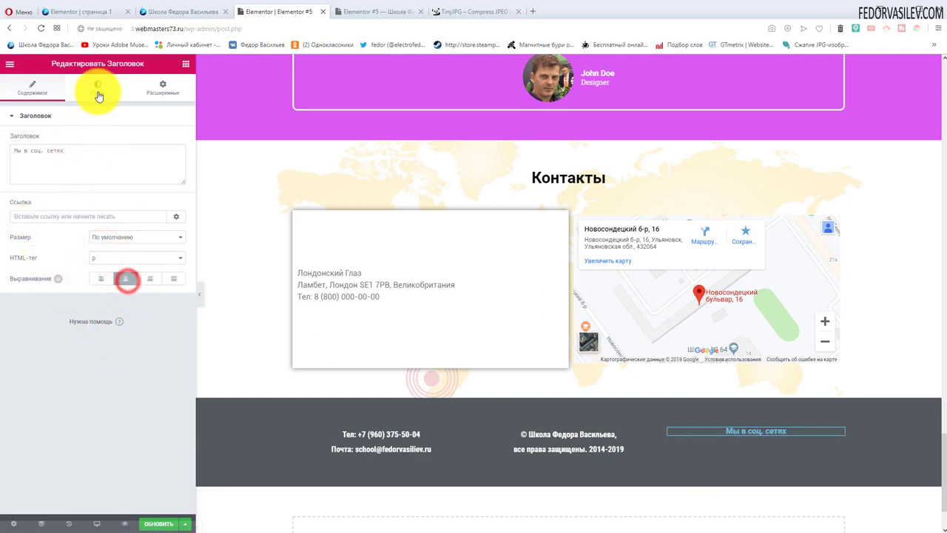
Step: Set the "Мы в соц. сетях" heading's text color to white
left_click(98, 92)
left_click(173, 139)
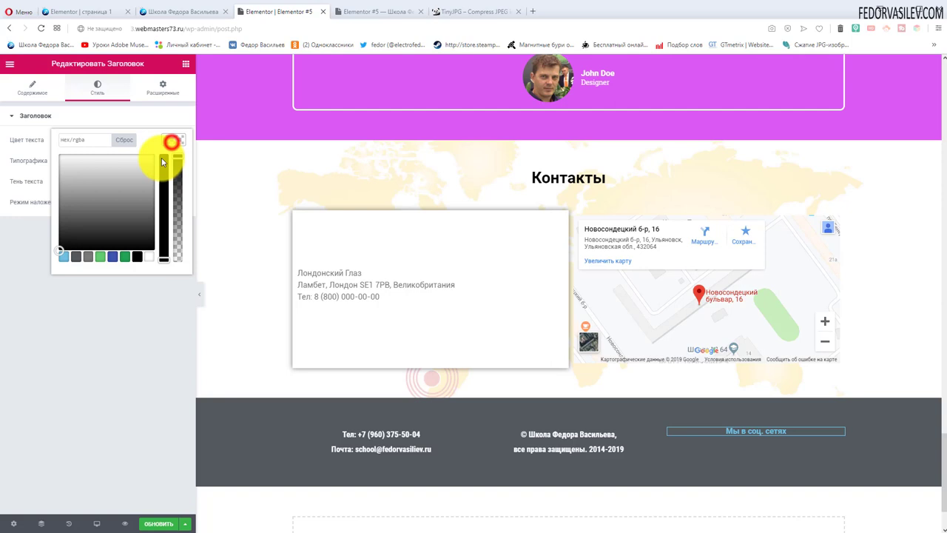
left_click(149, 256)
left_click(116, 342)
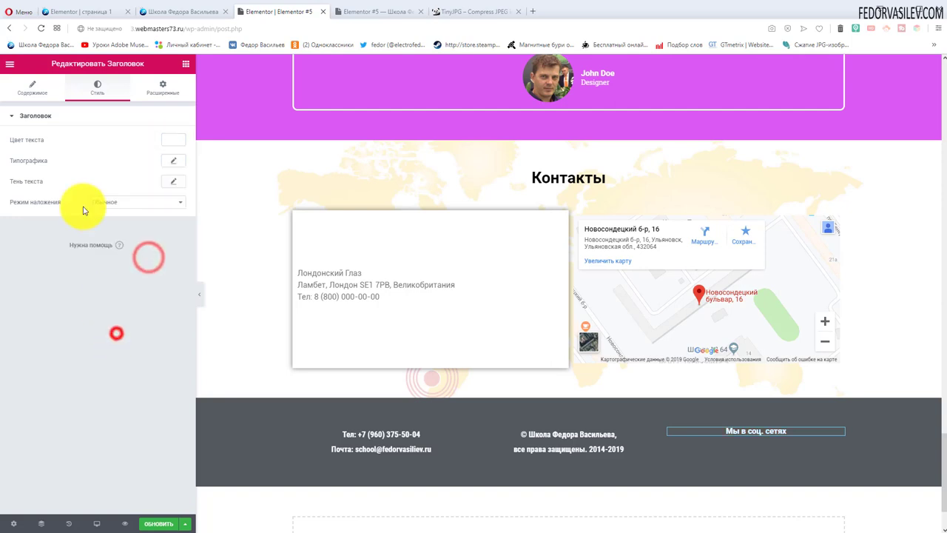
Step: Set the "Мы в соц. сетях" heading's font family to Roboto Condensed
left_click(171, 161)
left_click(142, 193)
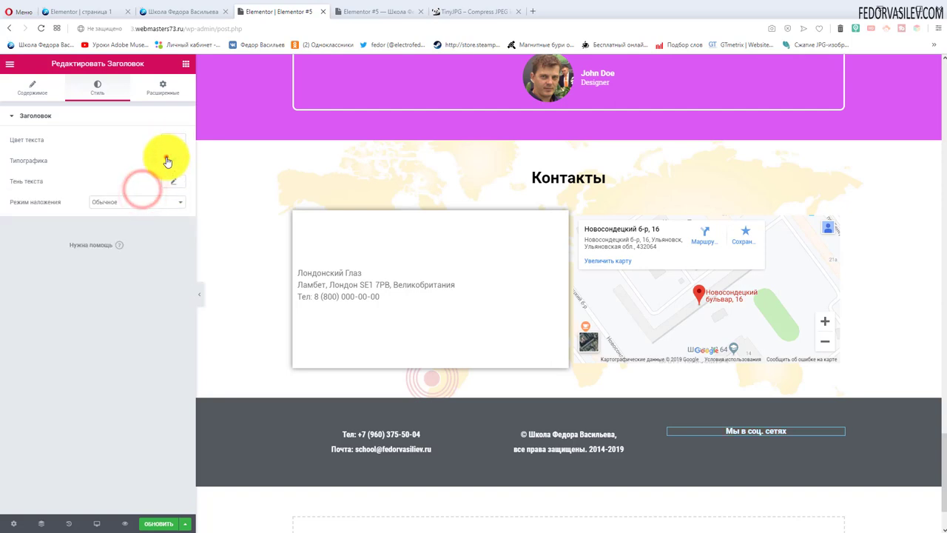
left_click(167, 161)
left_click(103, 186)
type("robo")
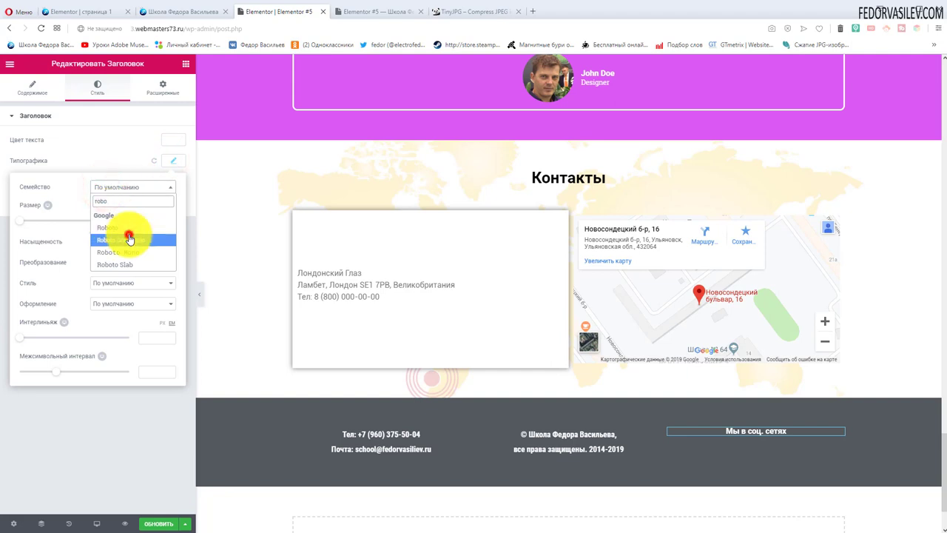
left_click(124, 239)
left_click(313, 493)
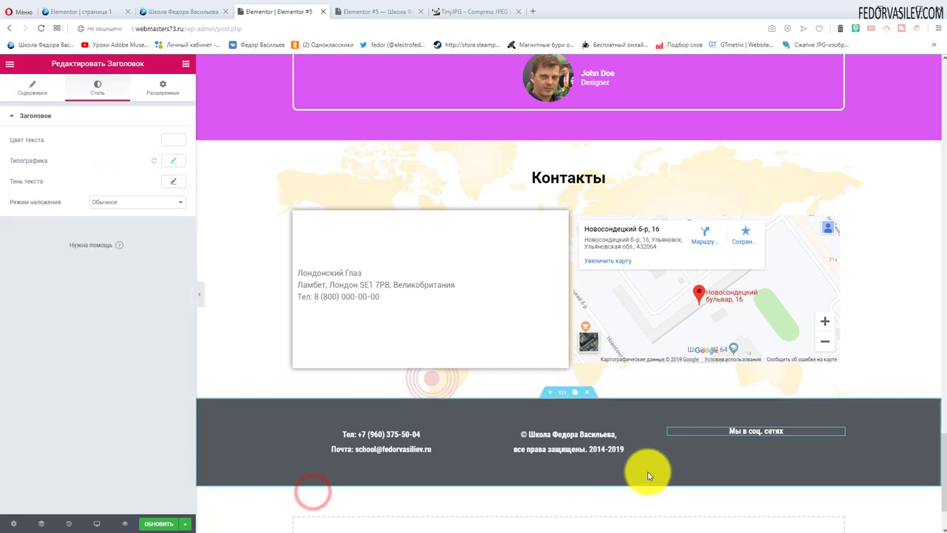
Step: Add a social icons widget above the "Мы в соц. сетях" heading in the third footer column
left_click(10, 65)
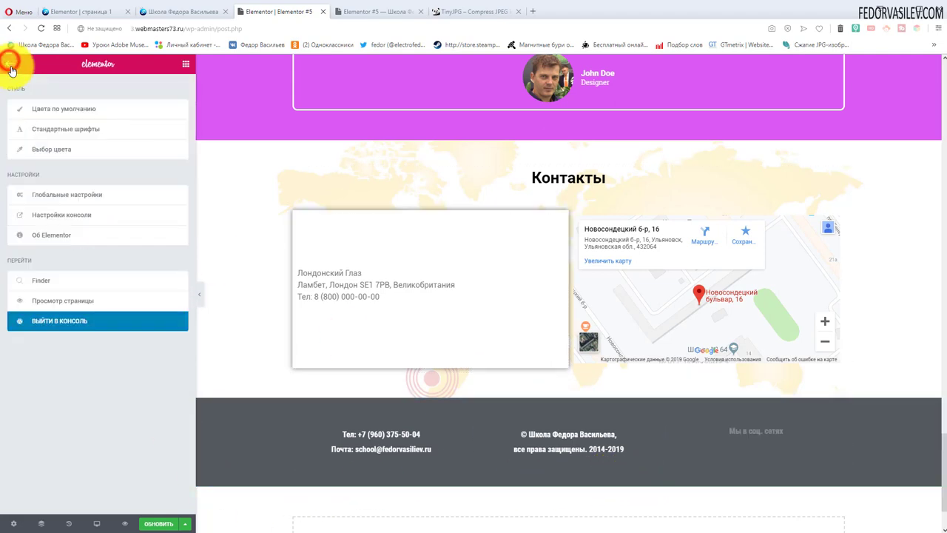
left_click(10, 64)
scroll(147, 210, "down", 2)
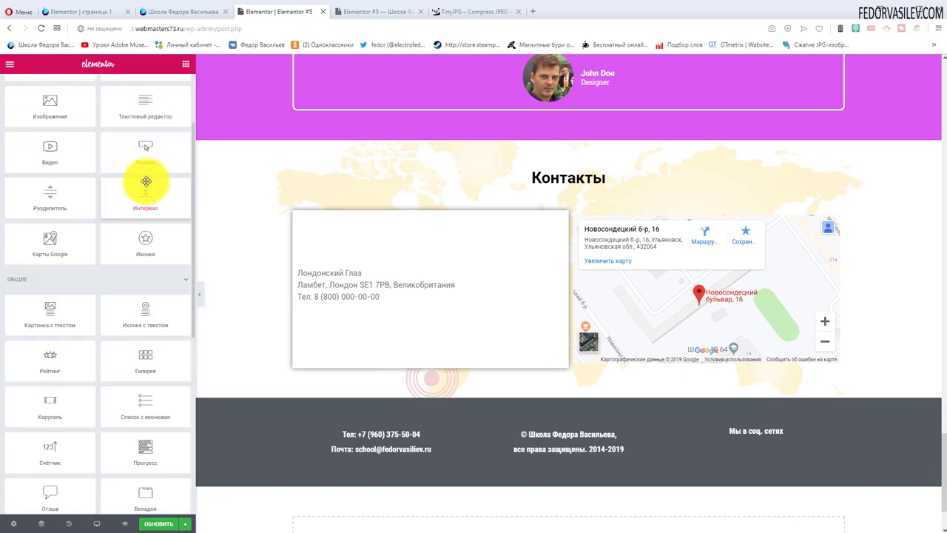
scroll(46, 333, "down", 3)
left_click_drag(47, 333, 734, 432)
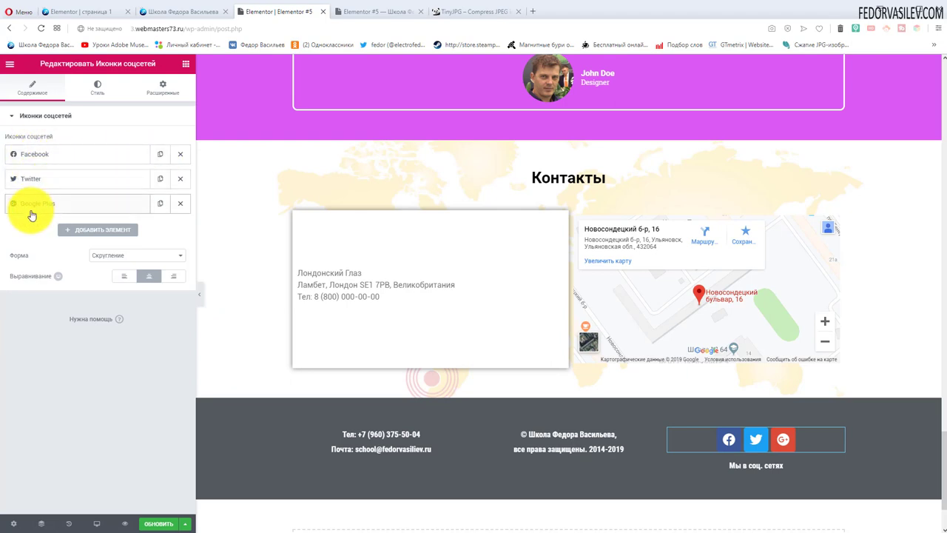
Step: Replace the Facebook icon in the social icons widget with the Vk icon from the icon library
left_click(95, 154)
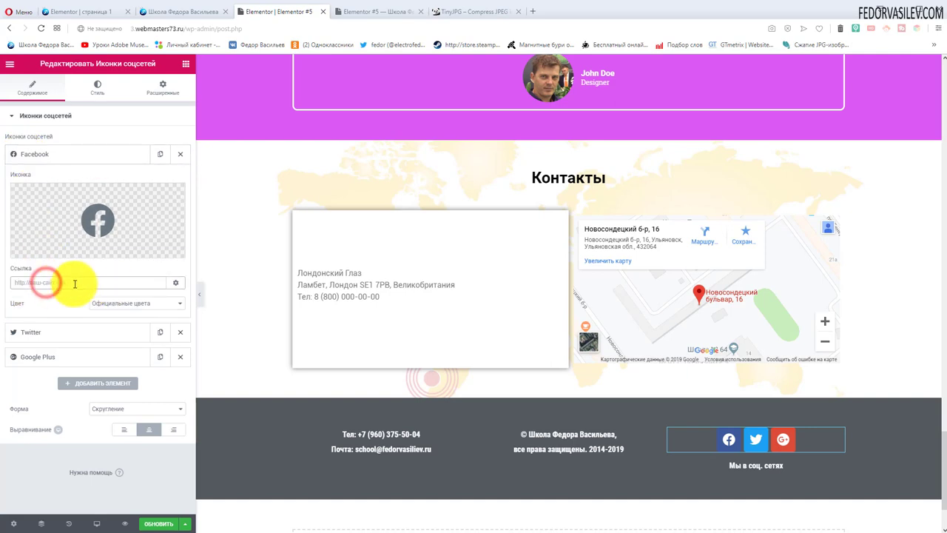
mouse_move(93, 216)
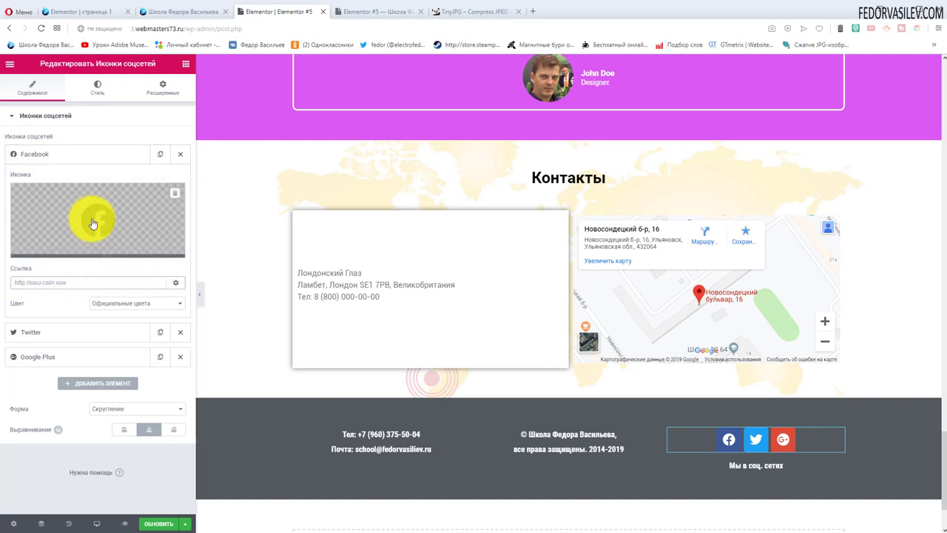
left_click(55, 252)
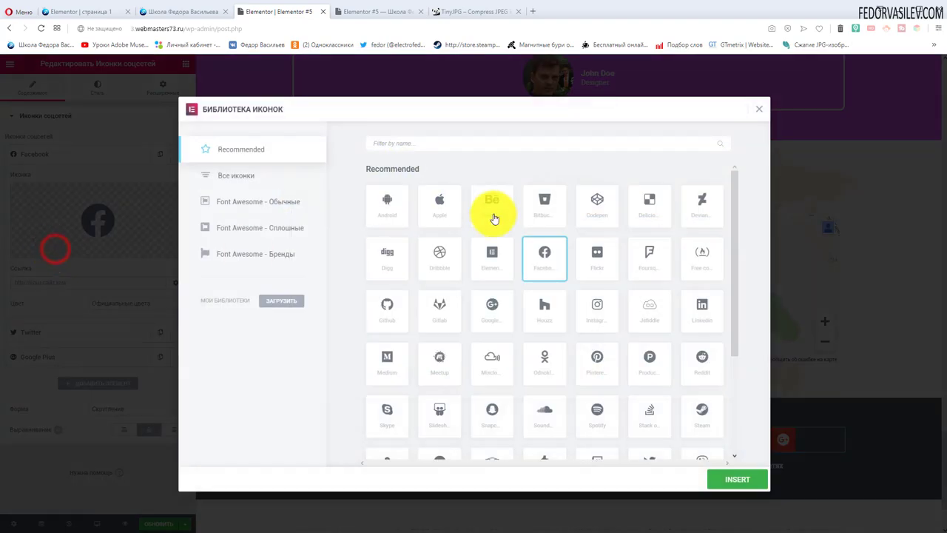
left_click(410, 144)
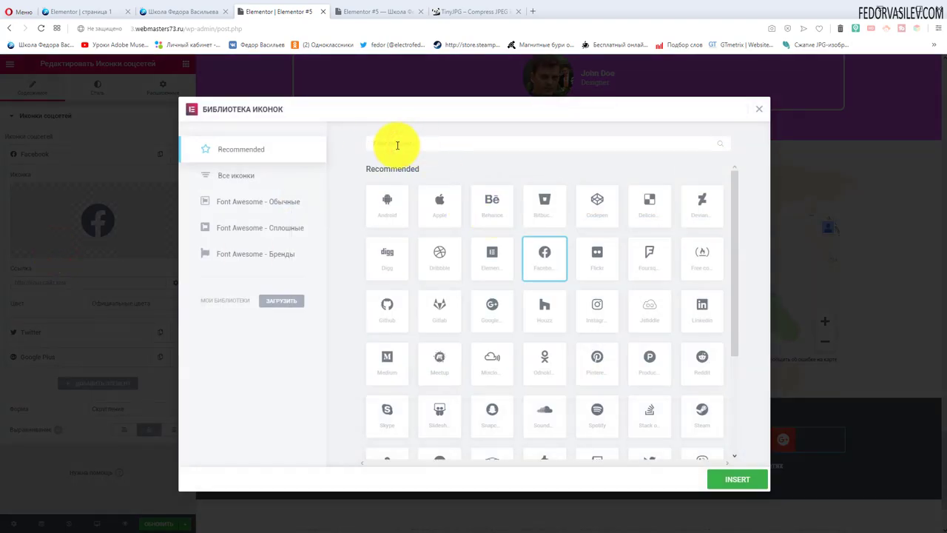
type("vk")
left_click(387, 203)
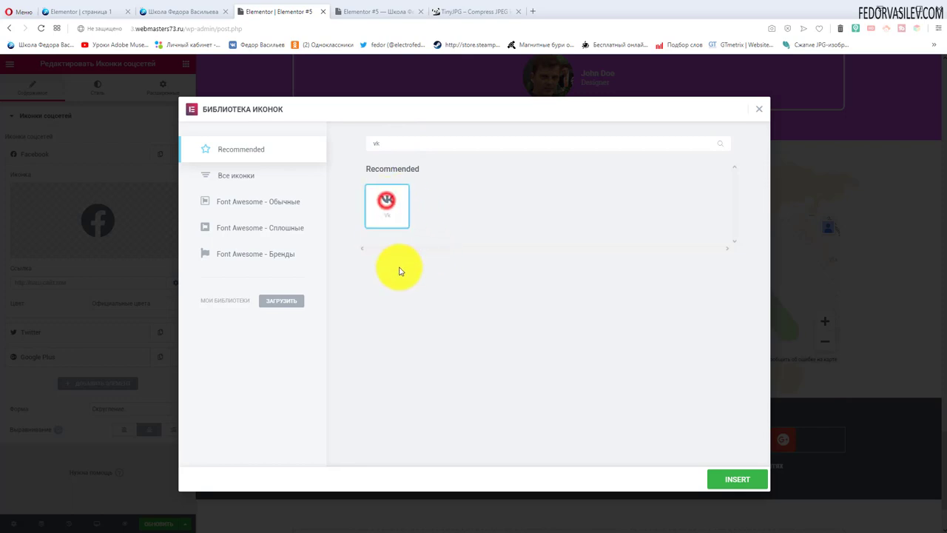
left_click(729, 481)
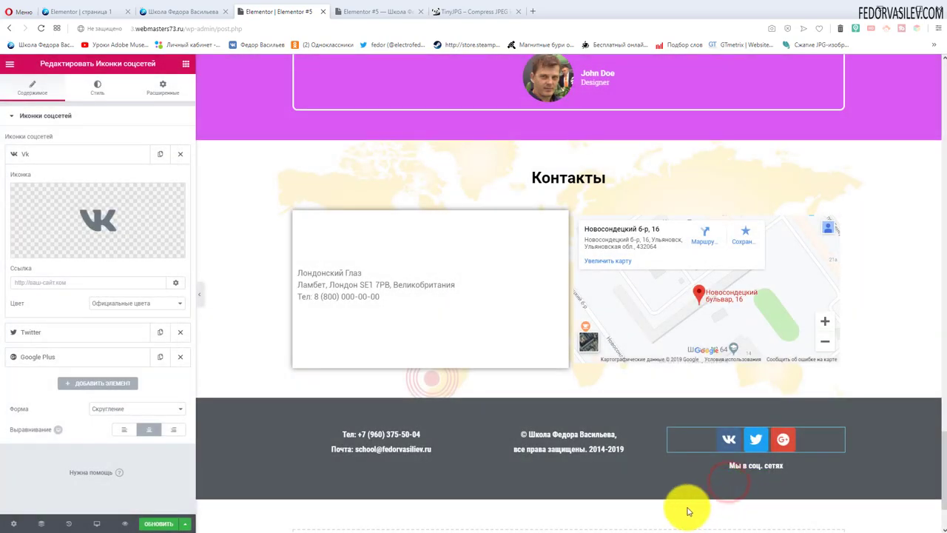
Step: Set the Vk icon's link to open in a new window using its link options
left_click(59, 281)
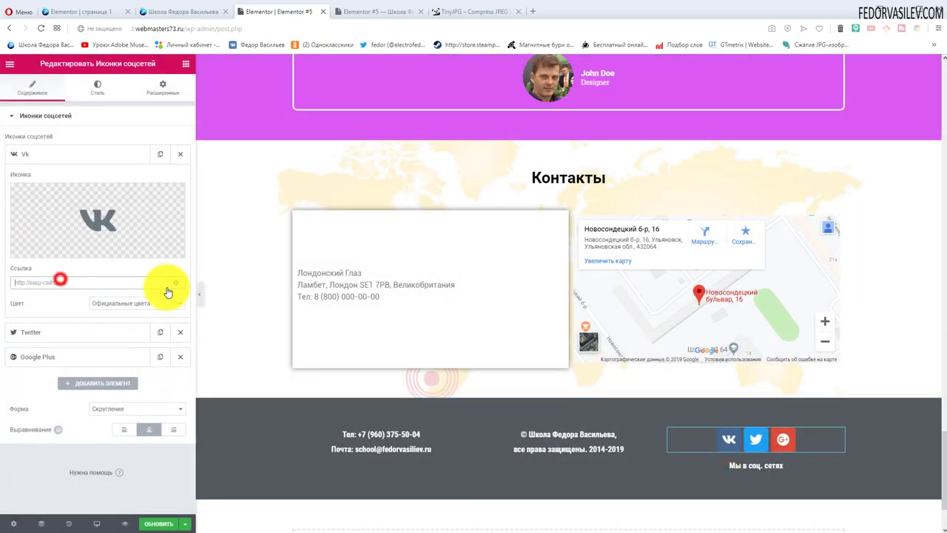
left_click(175, 282)
left_click(30, 299)
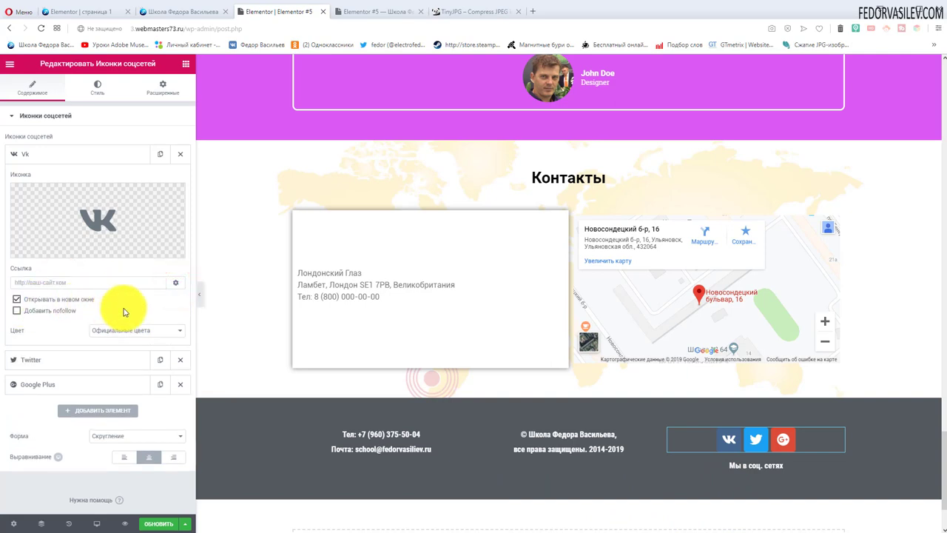
left_click(176, 282)
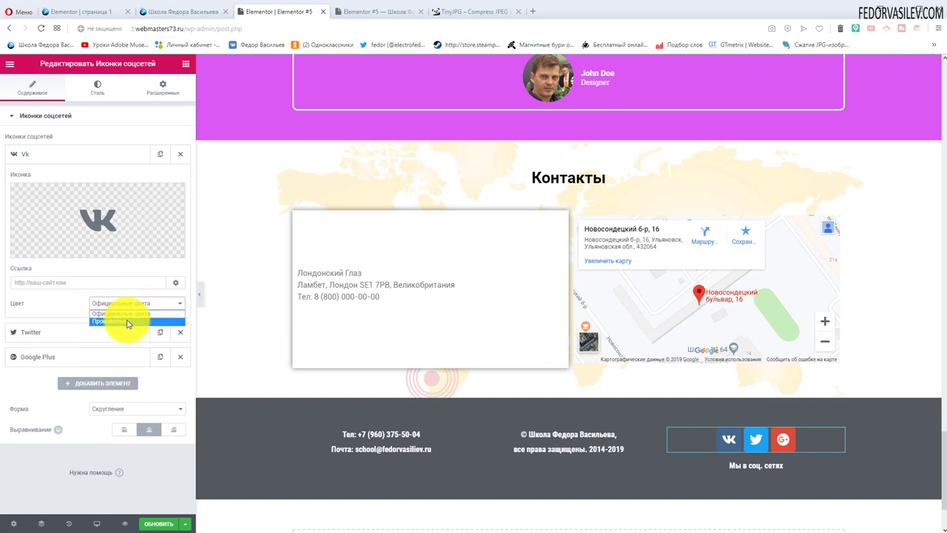
Step: Switch the Vk icon to custom colors (Произвольно), with white as the primary color and blue as the secondary color
left_click(127, 323)
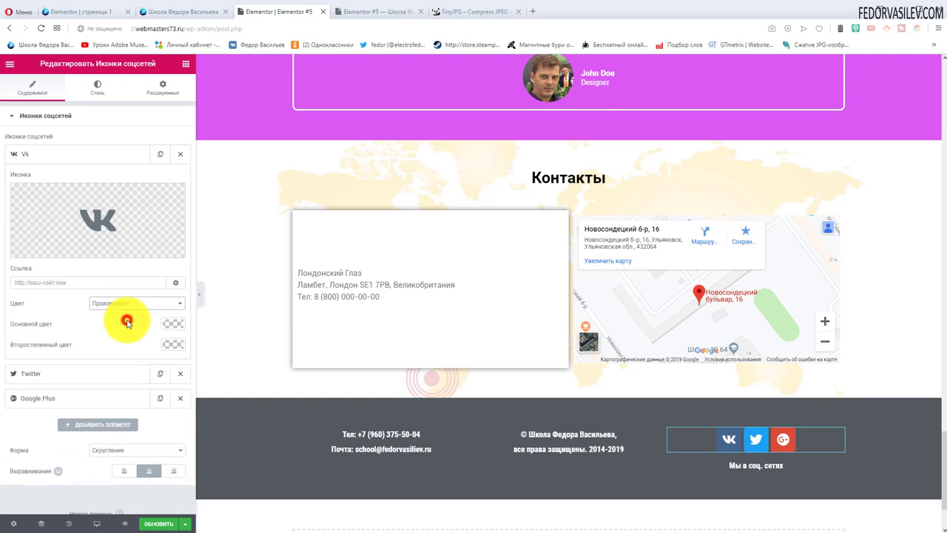
left_click(171, 323)
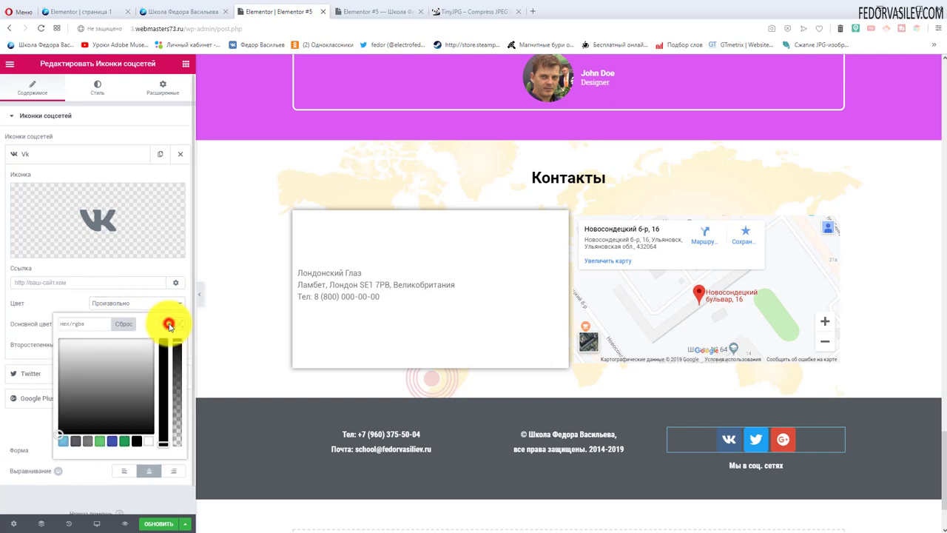
left_click(151, 442)
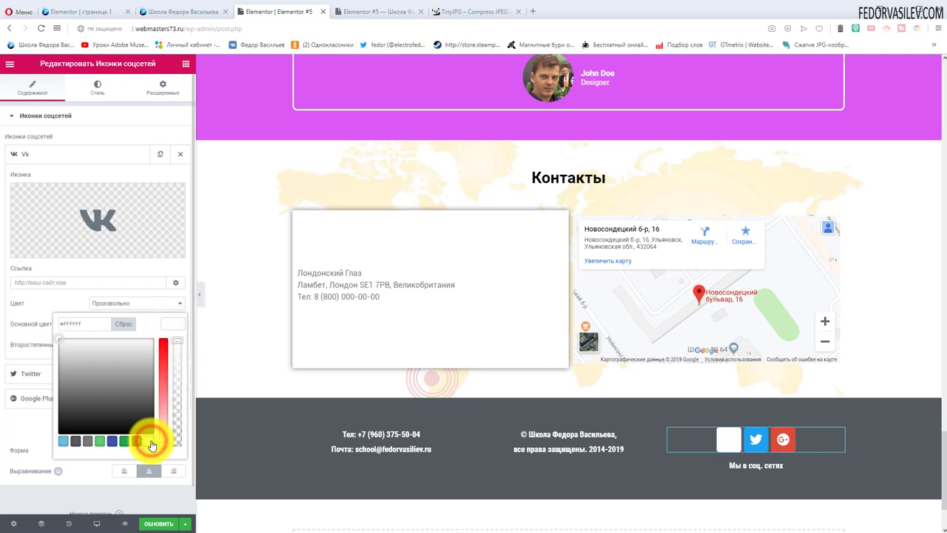
left_click(36, 299)
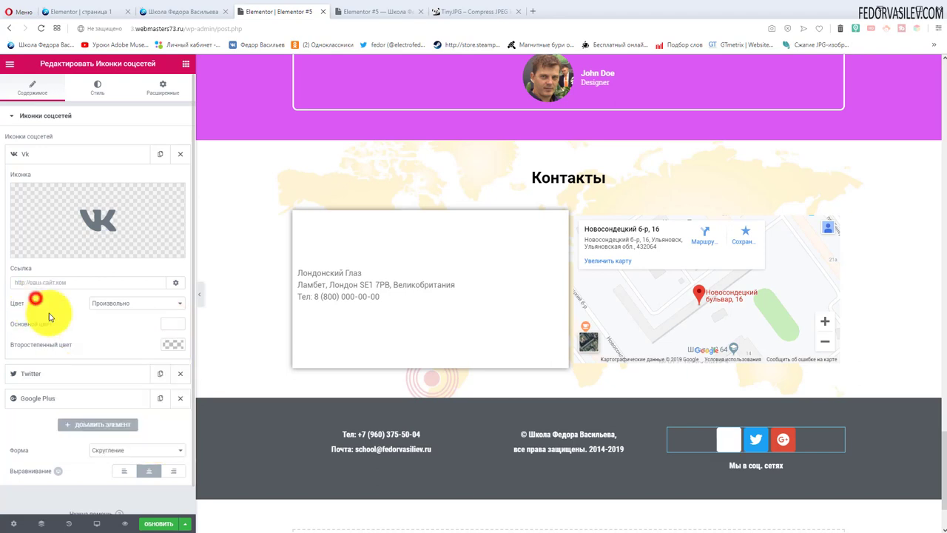
left_click(172, 344)
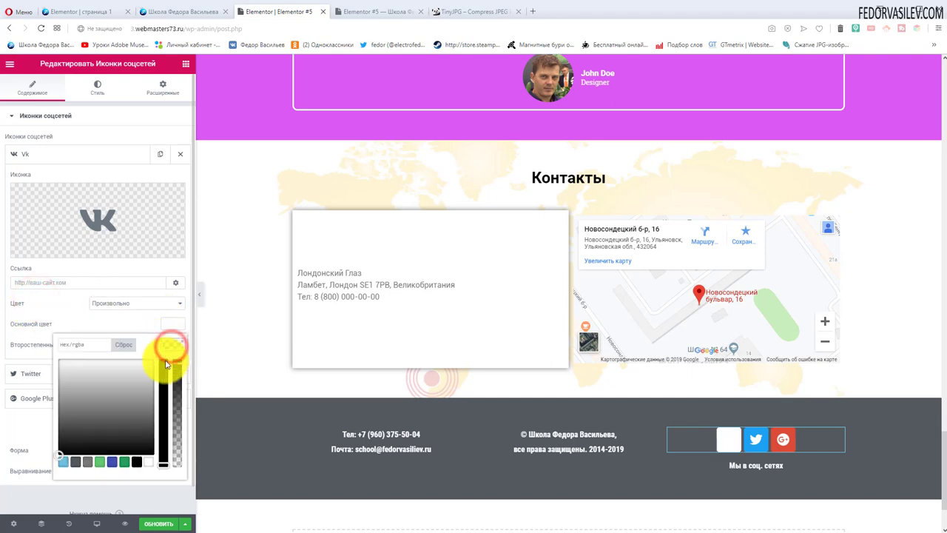
left_click(115, 463)
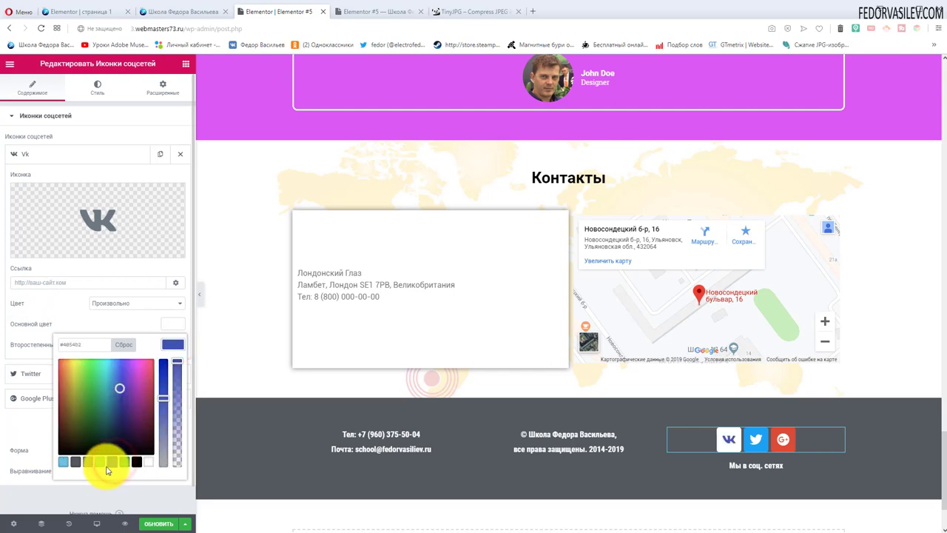
left_click(71, 302)
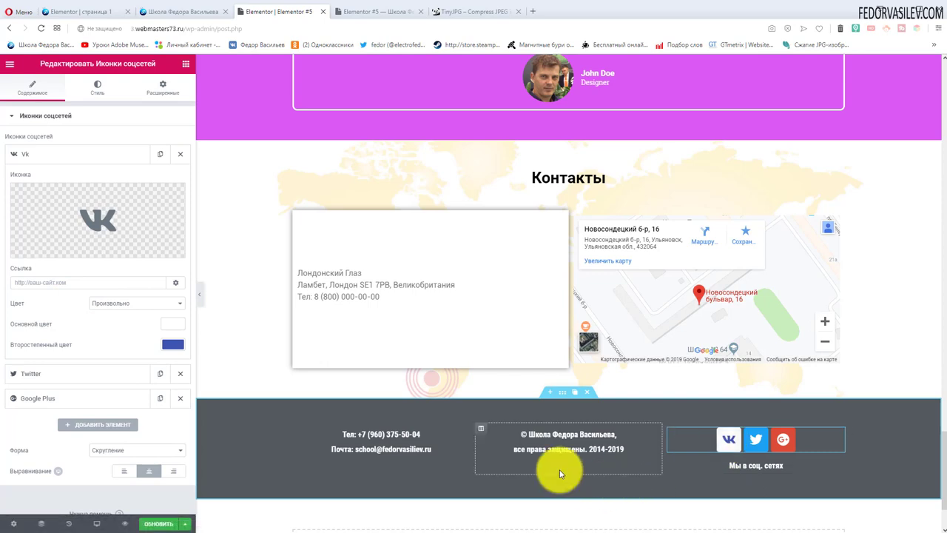
Step: Examine the social icons in the reference site's footer, and return to the widget's Twitter and Google Plus entries
left_click(193, 19)
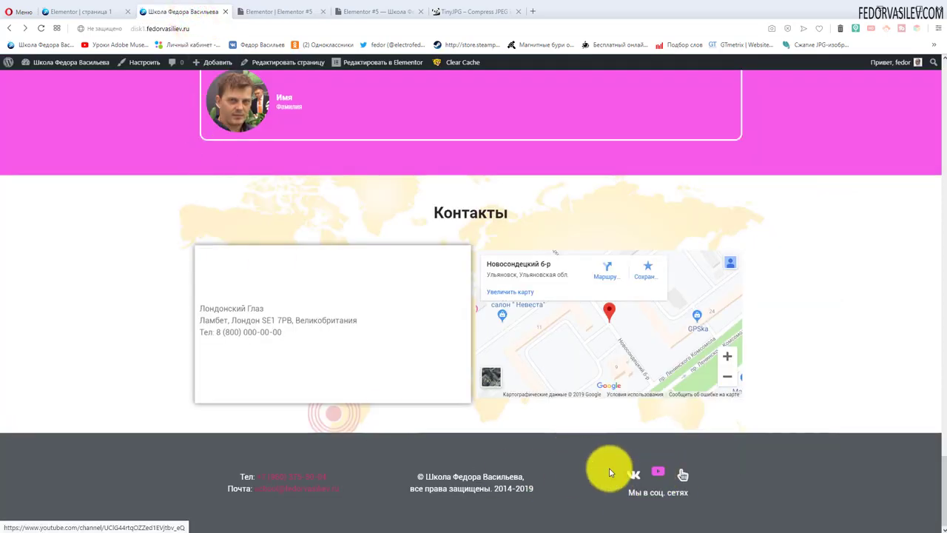
left_click(91, 16)
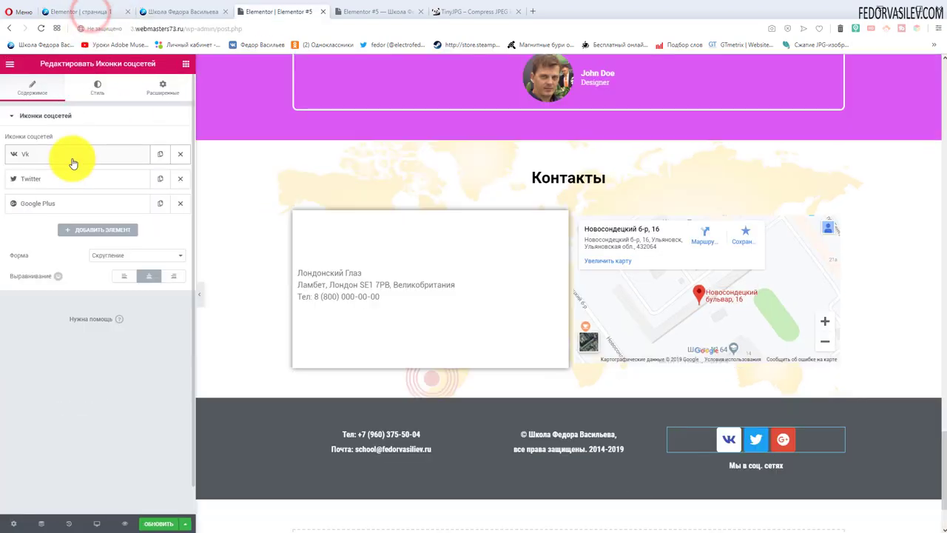
left_click(47, 180)
left_click(47, 179)
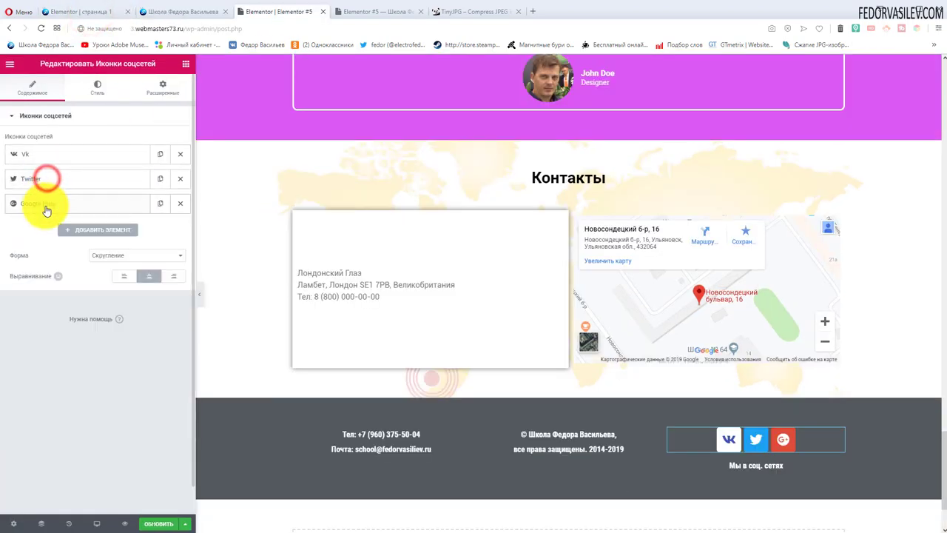
left_click(46, 207)
left_click(46, 209)
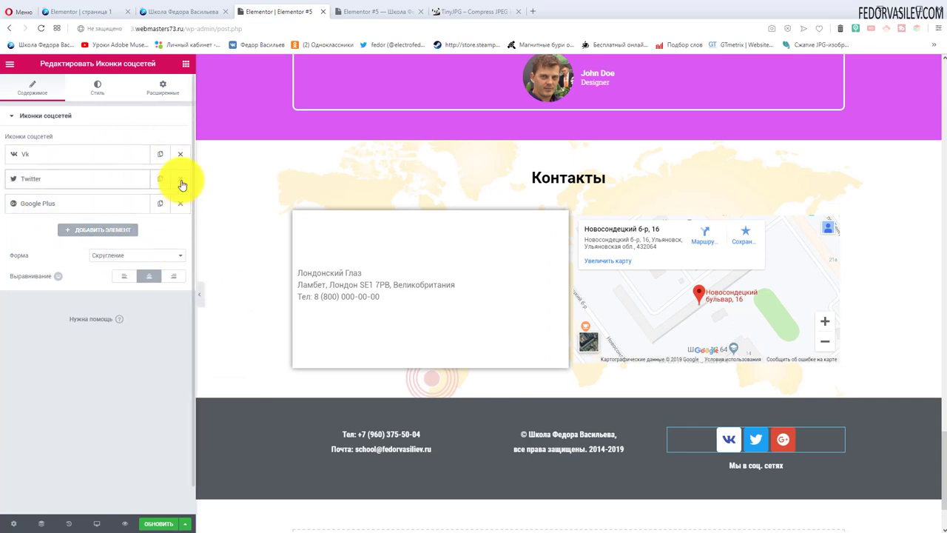
Step: Remove the Google Plus entry from the social icons widget and add a new item with the Wordpress icon
left_click(180, 204)
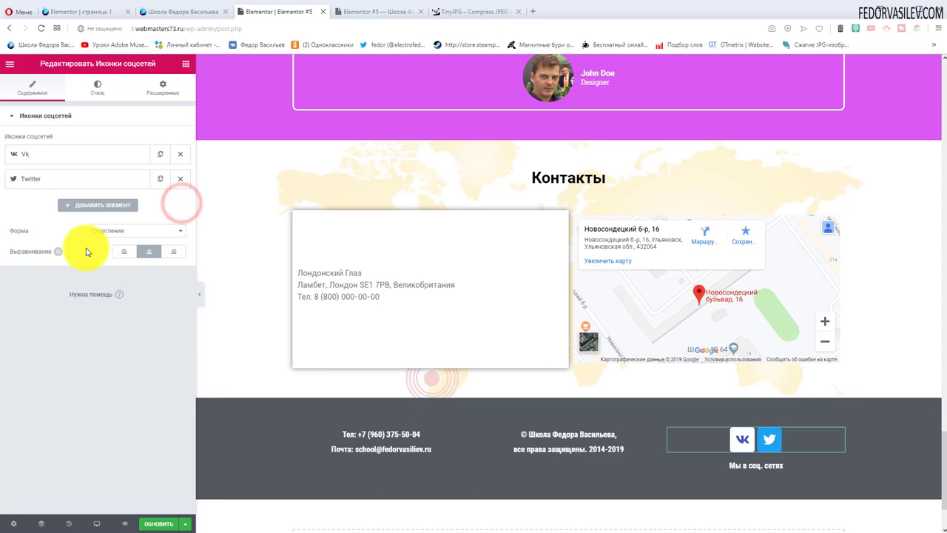
left_click(83, 208)
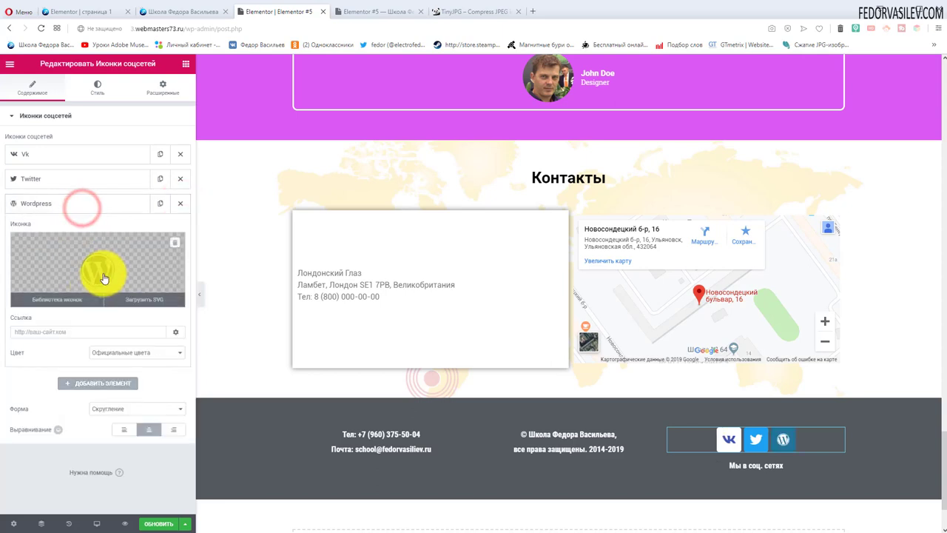
mouse_move(109, 250)
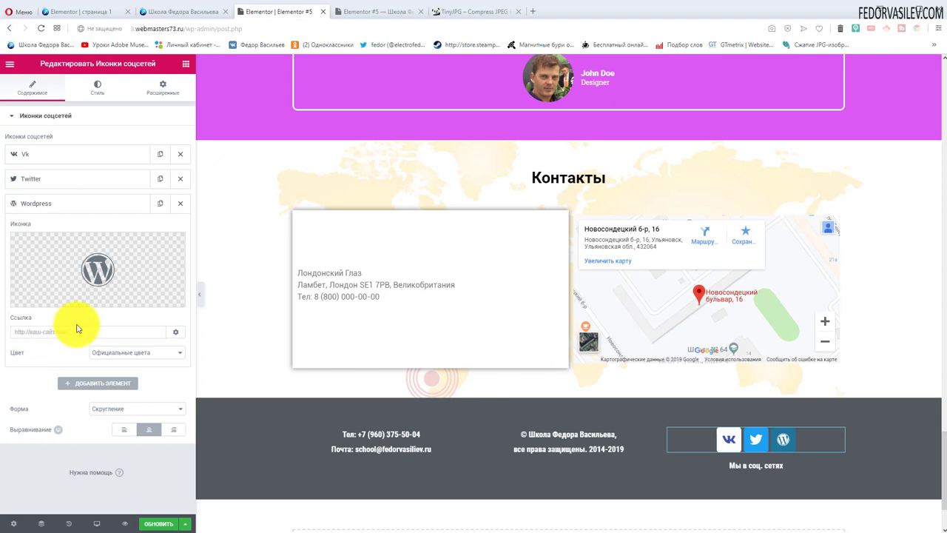
left_click(93, 204)
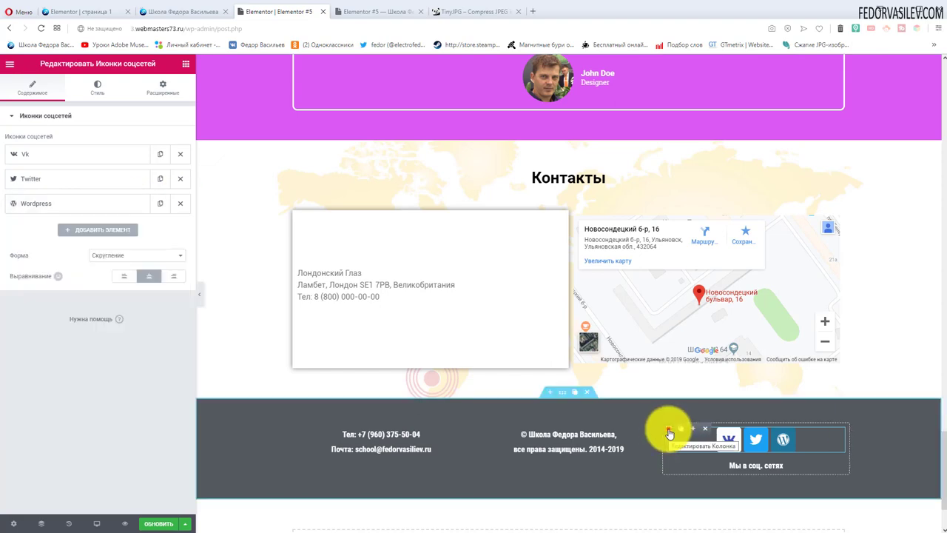
Step: Set the vertical alignment of all three footer columns to Посередине (middle)
left_click(669, 430)
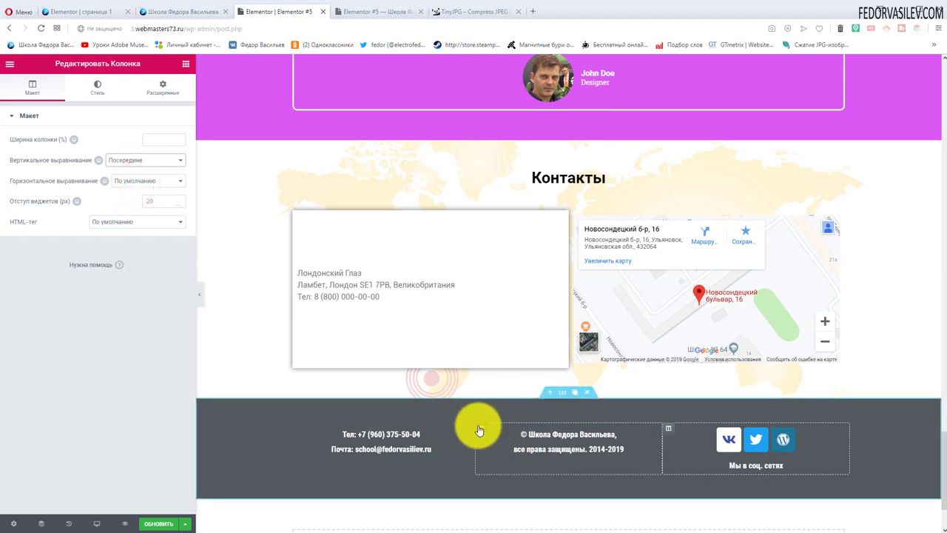
left_click(153, 159)
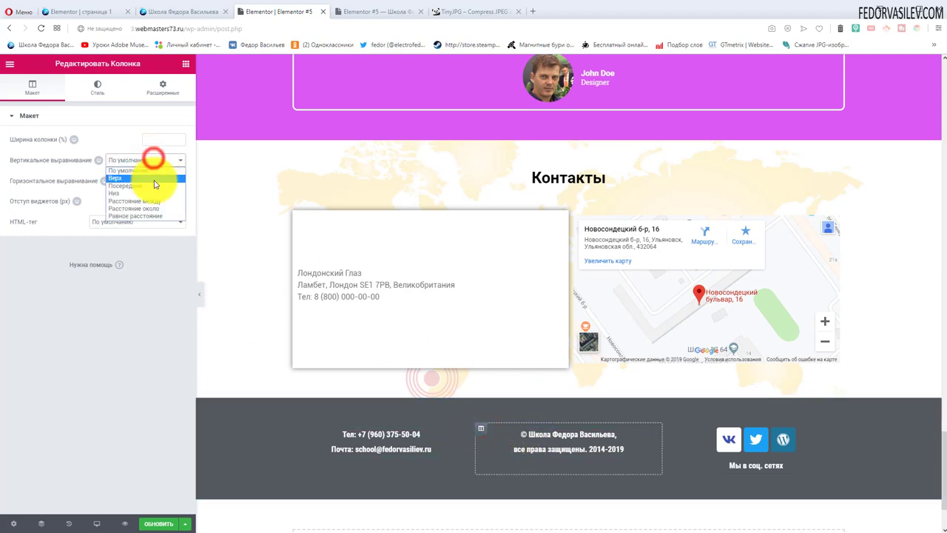
left_click(148, 186)
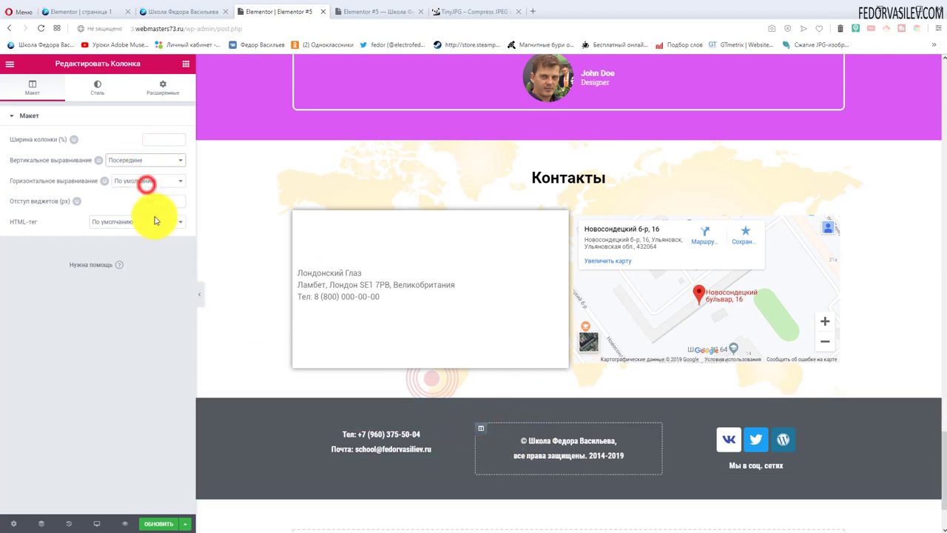
left_click(293, 427)
left_click(123, 164)
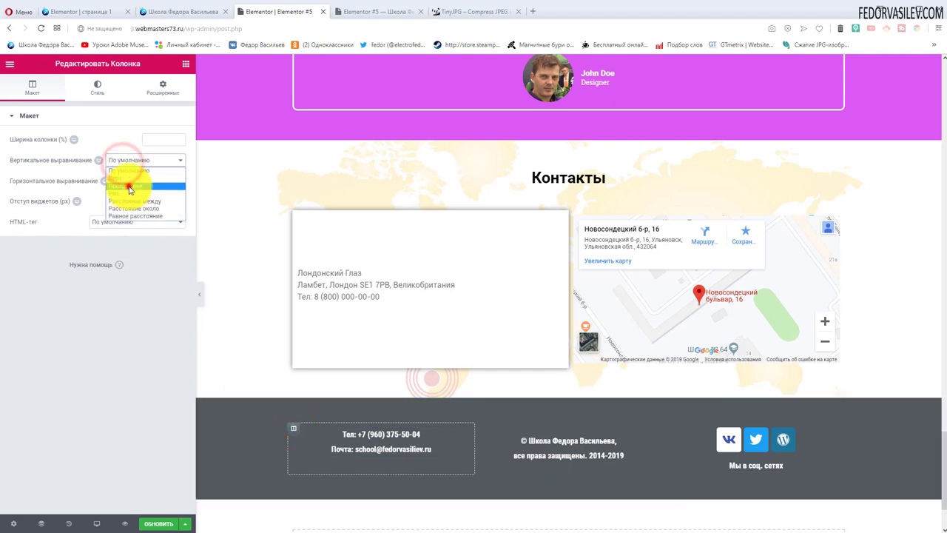
left_click(128, 190)
Step: Switch to the page preview and check the footer's columns and social icons
left_click(361, 14)
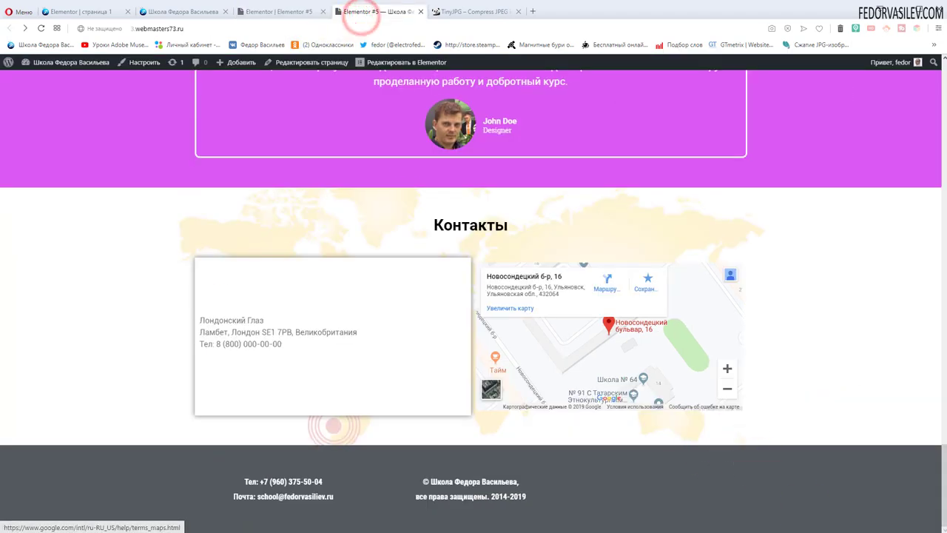
scroll(688, 474, "down", 1)
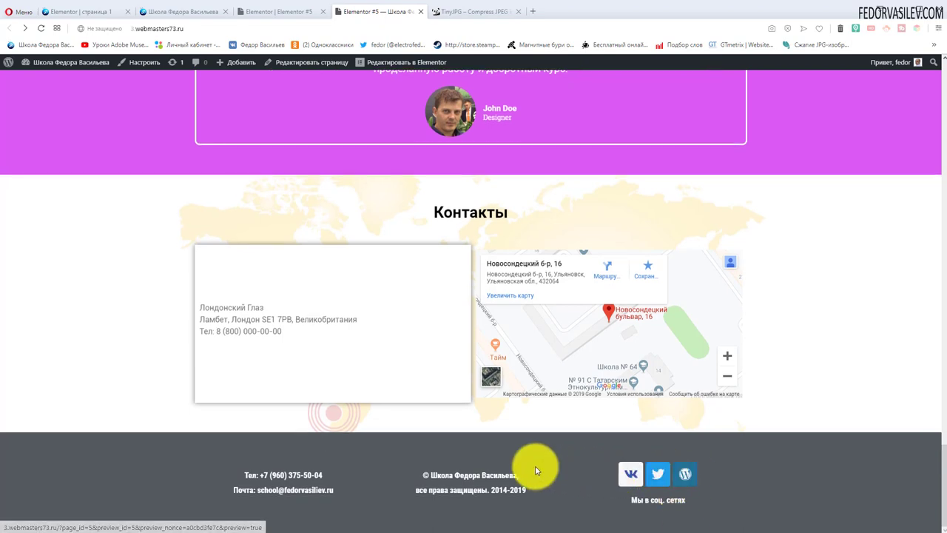